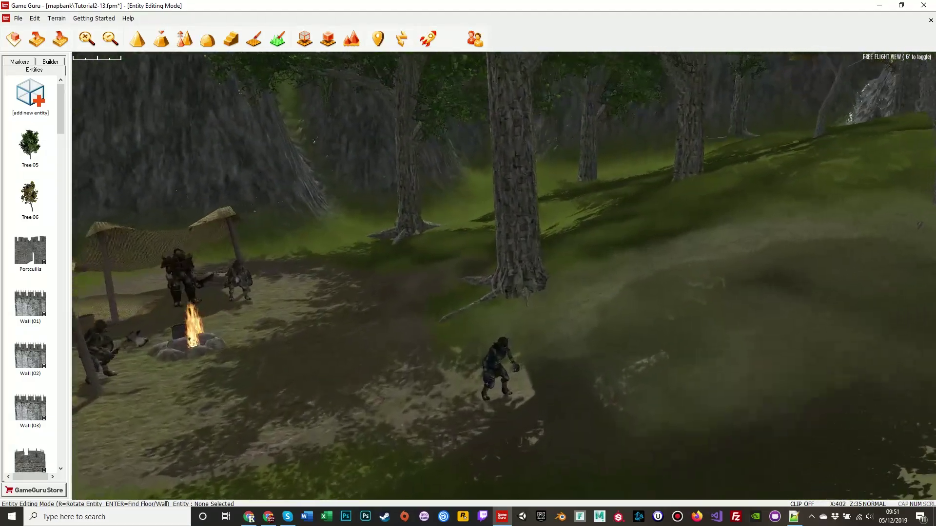
Look over the goblin camp and check which main AI script the unarmed goblin in the foreground uses.
{"action": "key", "text": "w"}
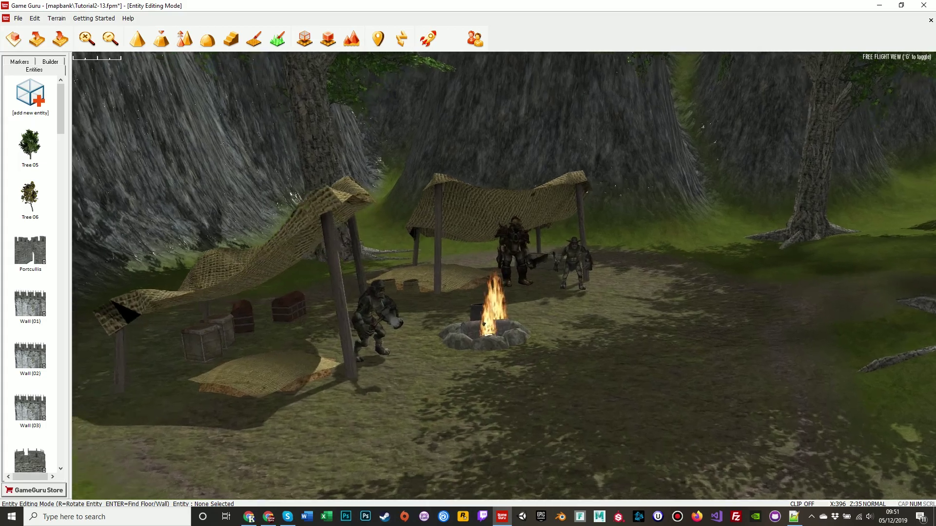
{"action": "key", "text": "w"}
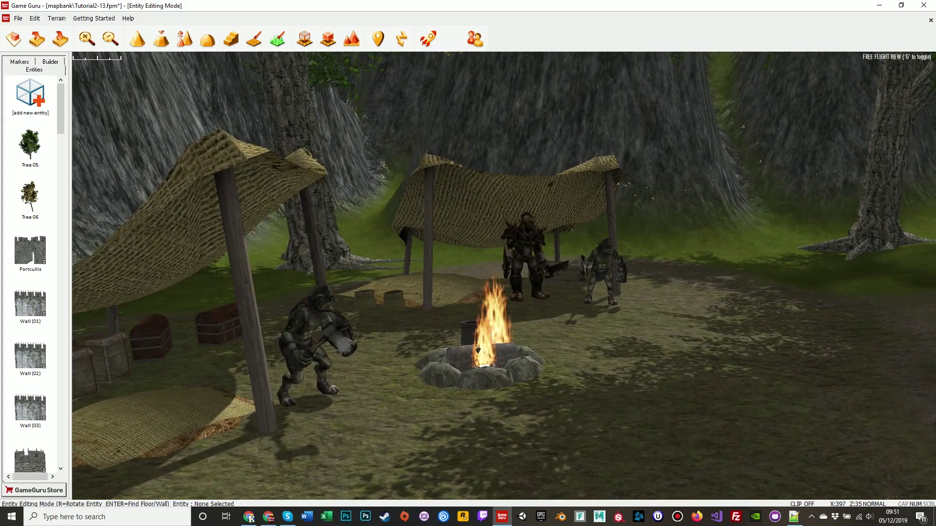
{"action": "key", "text": "w"}
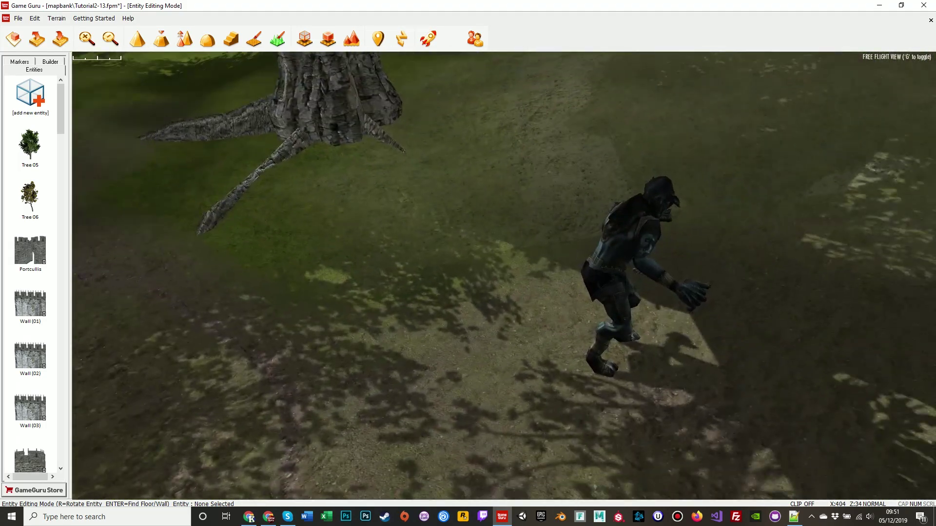
{"action": "key", "text": "w"}
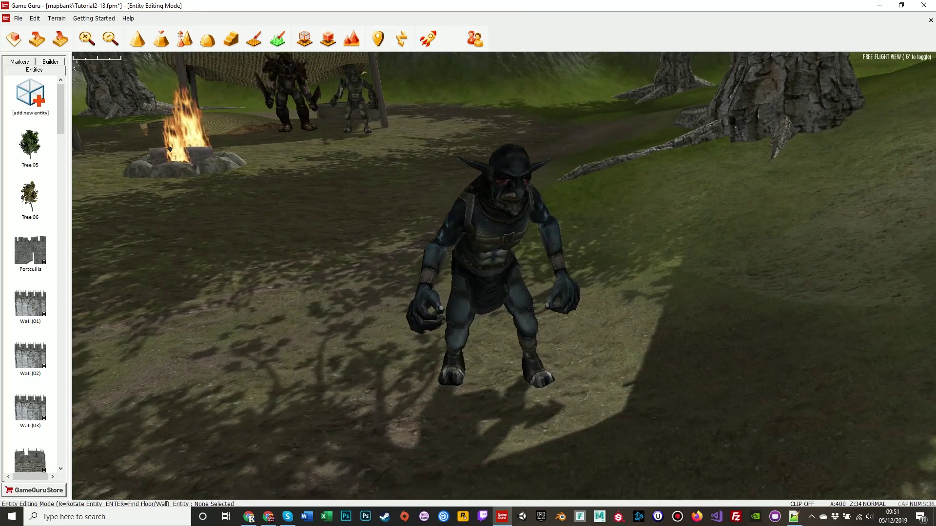
{"action": "key", "text": "w"}
{"action": "key", "text": "s"}
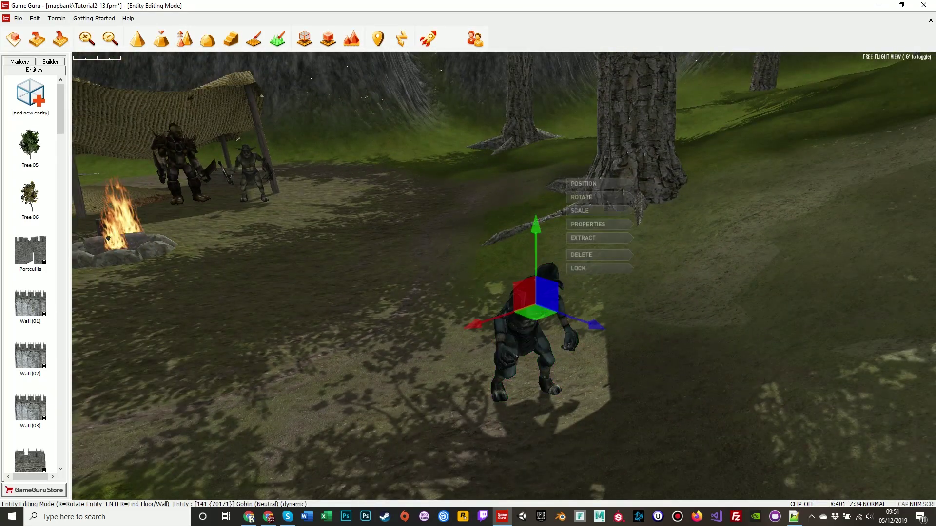
{"action": "left_click", "coordinate": [588, 224]}
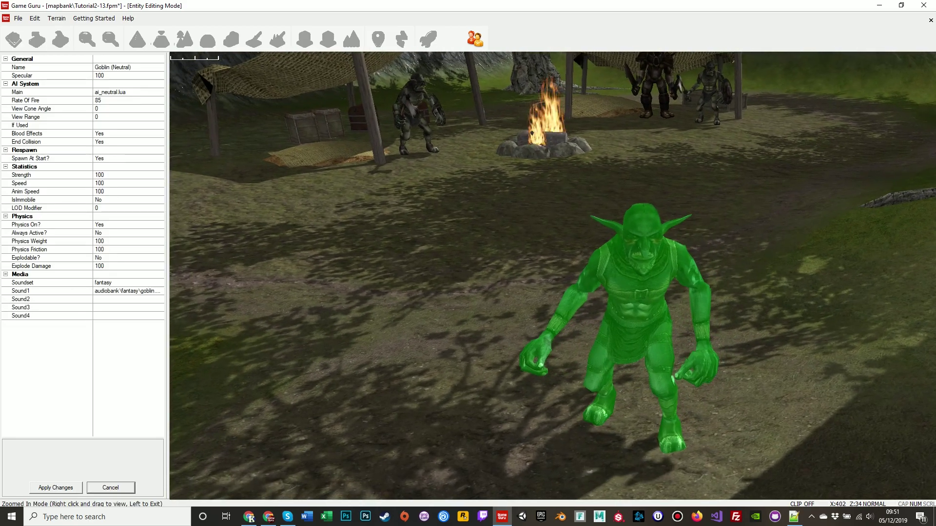
{"action": "left_click", "coordinate": [122, 92]}
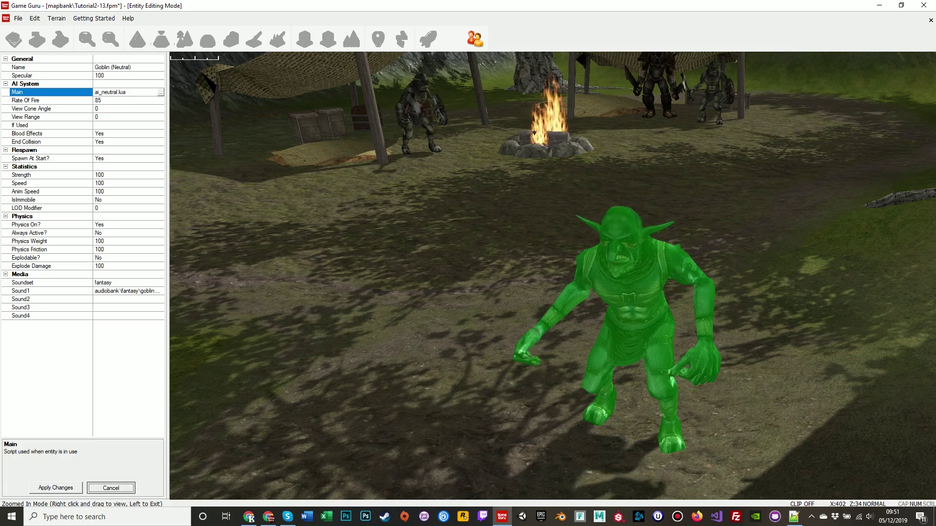
{"action": "key", "text": "Escape"}
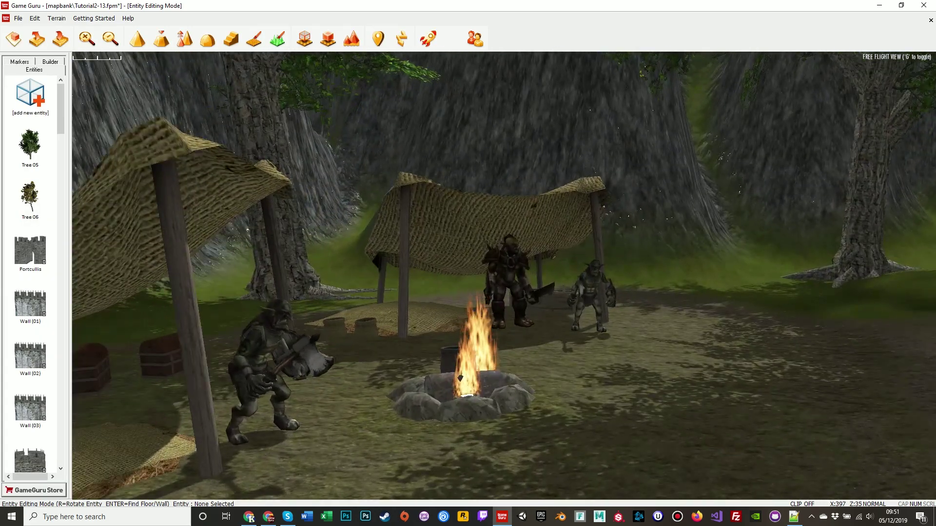
Check which main AI script the axe-wielding goblin beside the crates and shelter uses.
{"action": "right_click", "coordinate": [280, 336]}
{"action": "left_click", "coordinate": [334, 253]}
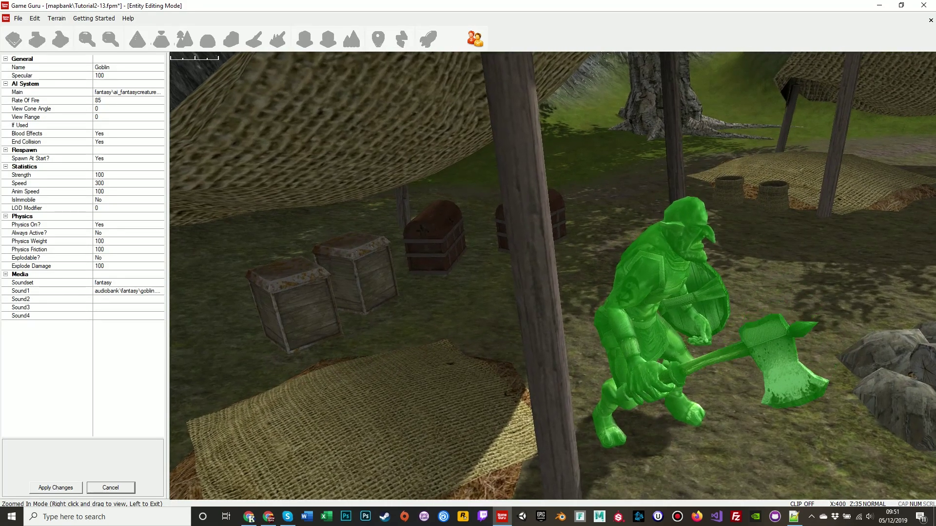
{"action": "left_click", "coordinate": [128, 92]}
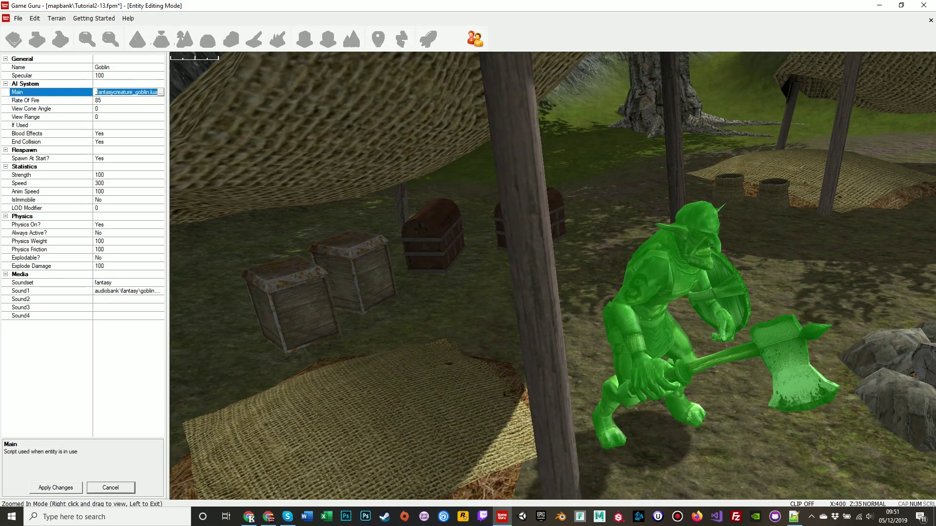
{"action": "key", "text": "Escape"}
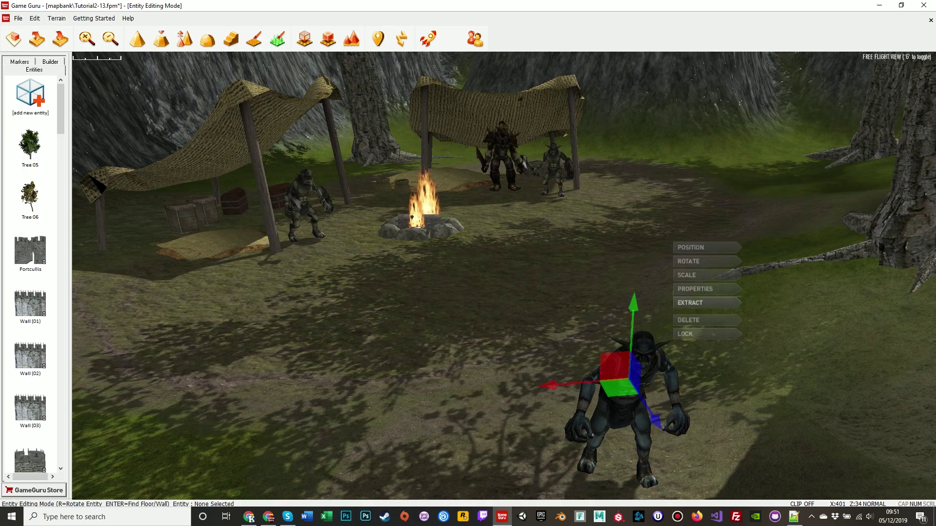
Copy the main AI script name ai_neutral.lua from the unarmed goblin's properties.
{"action": "left_click", "coordinate": [695, 289]}
{"action": "left_click", "coordinate": [117, 92]}
{"action": "key", "text": "ctrl+c"}
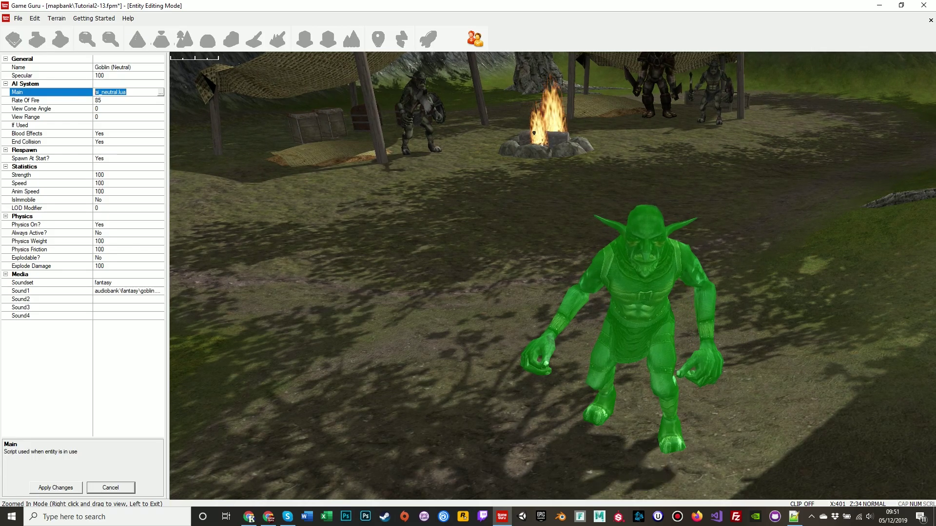
{"action": "key", "text": "Tab"}
{"action": "key", "text": "Return"}
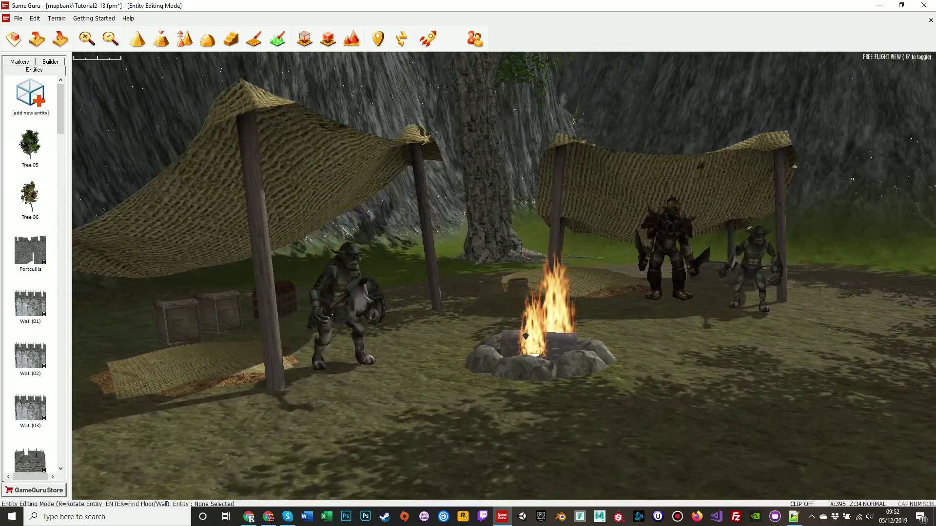
Replace the main AI script of the axe goblin near the crates with ai_neutral.lua and apply the change.
{"action": "left_click", "coordinate": [403, 188]}
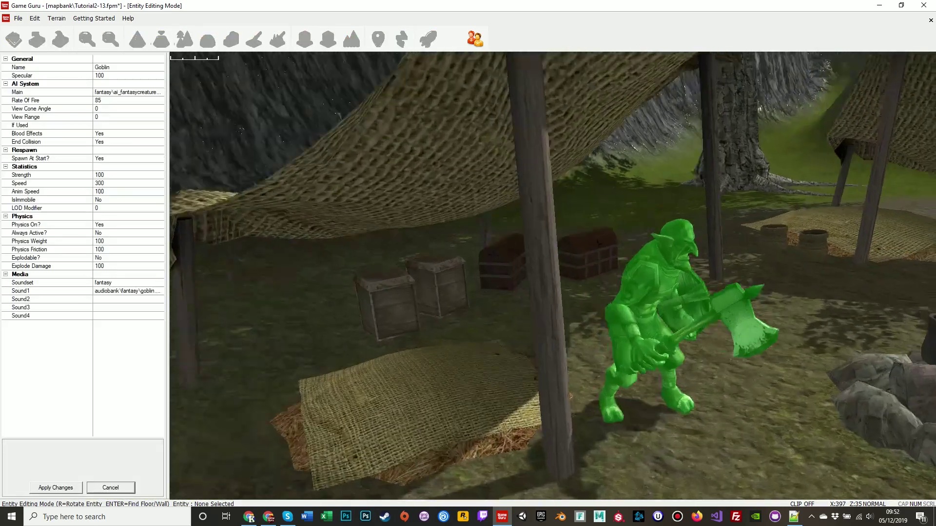
{"action": "left_click", "coordinate": [117, 91]}
{"action": "left_click", "coordinate": [161, 92]}
{"action": "key", "text": "Escape"}
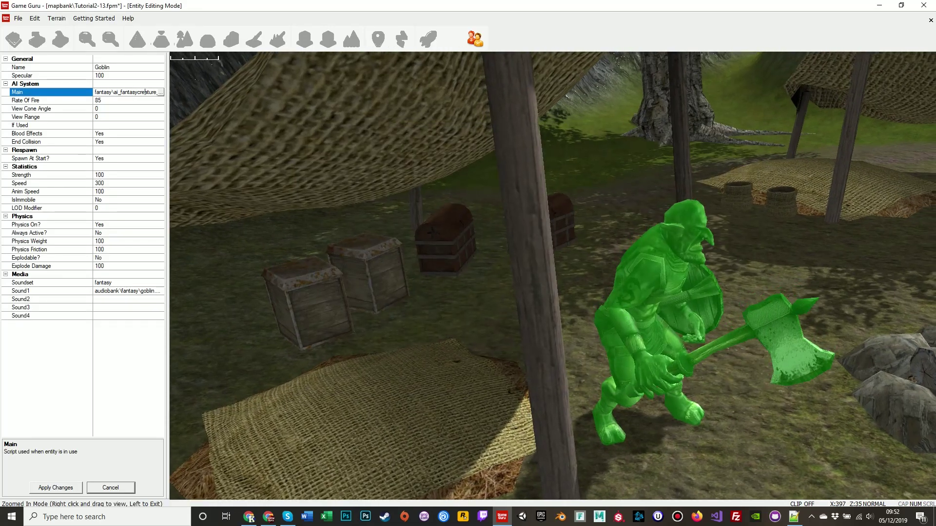
{"action": "key", "text": "Down"}
{"action": "key", "text": "Up"}
{"action": "key", "text": "BackSpace"}
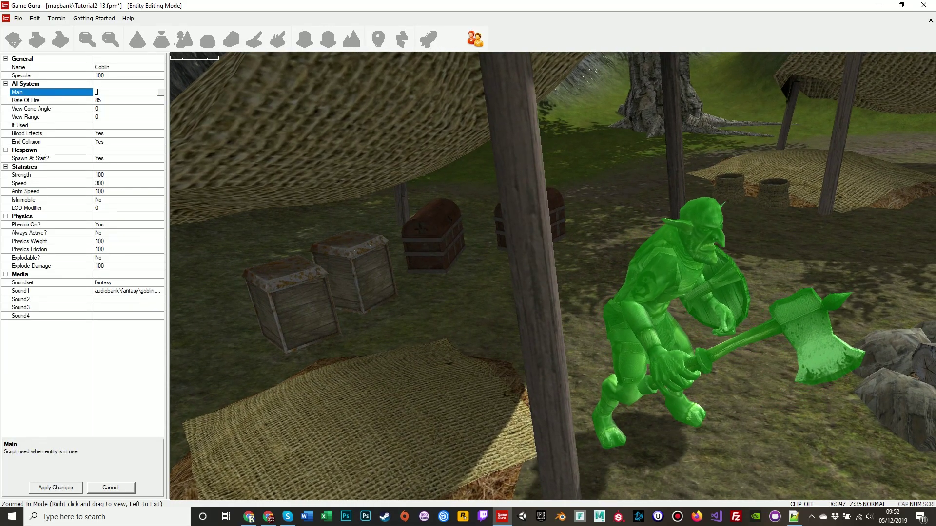
{"action": "key", "text": "ctrl+v"}
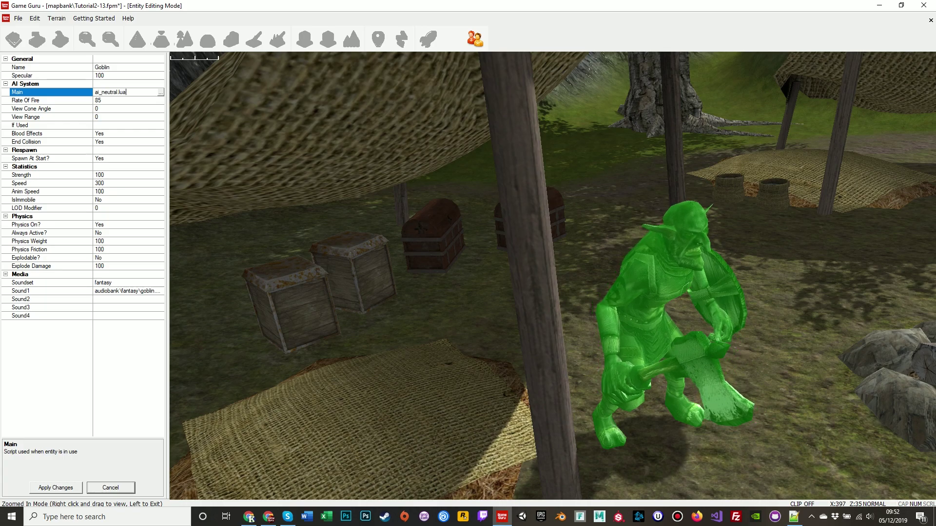
{"action": "key", "text": "Tab"}
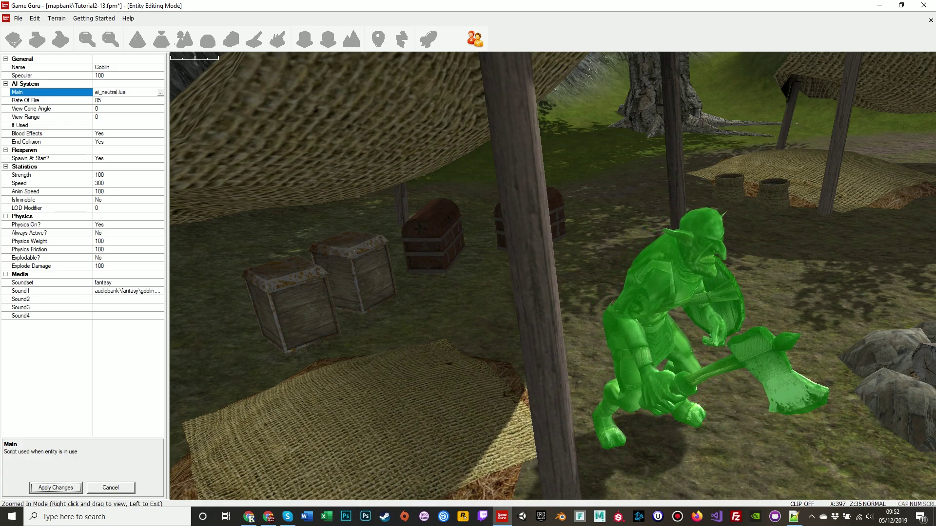
{"action": "key", "text": "Return"}
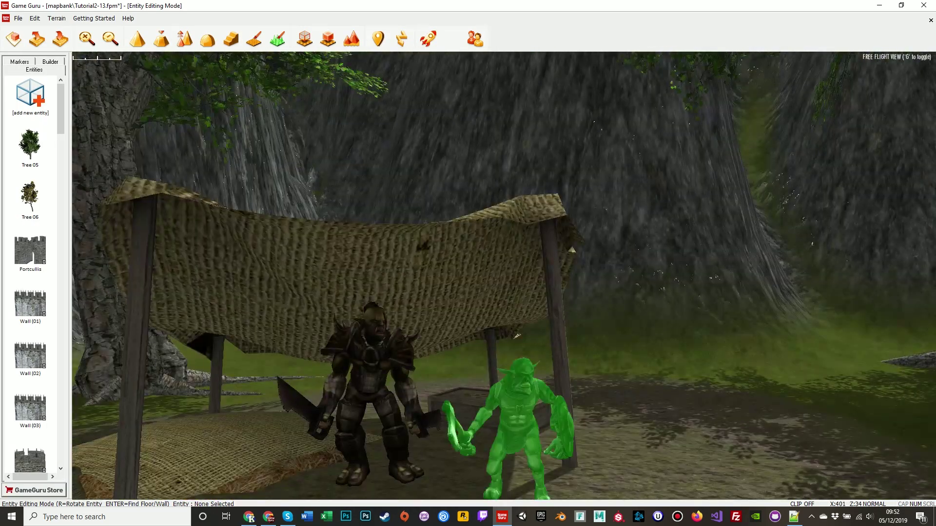
Replace the main AI script of the armed goblin standing beside the orc with ai_neutral.lua and apply the change.
{"action": "right_click", "coordinate": [549, 263]}
{"action": "left_click", "coordinate": [569, 309]}
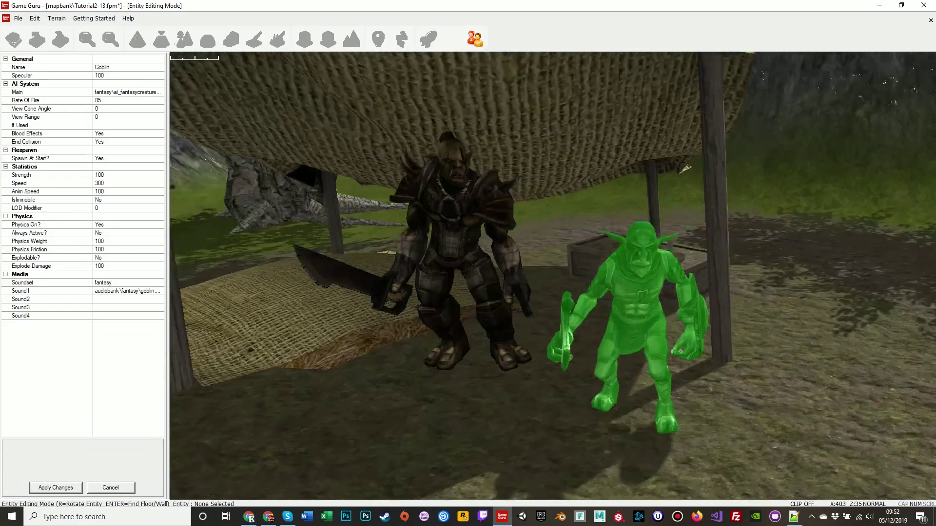
{"action": "left_click", "coordinate": [128, 92]}
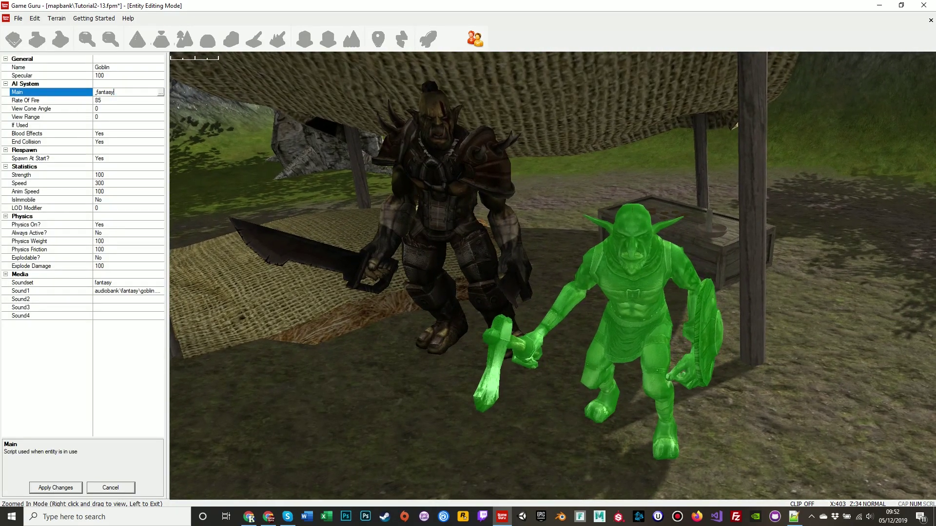
{"action": "key", "text": "ctrl+a"}
{"action": "key", "text": "BackSpace"}
{"action": "key", "text": "ctrl+v"}
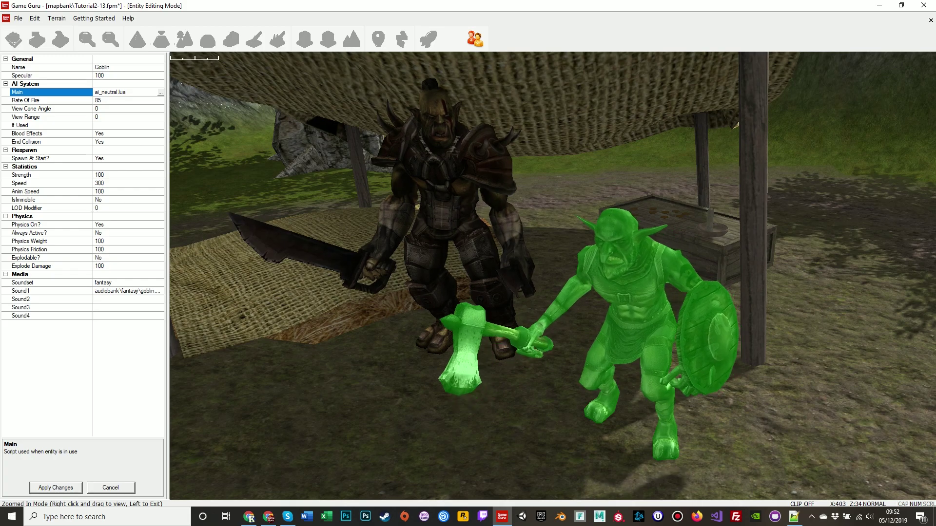
{"action": "left_click", "coordinate": [56, 488]}
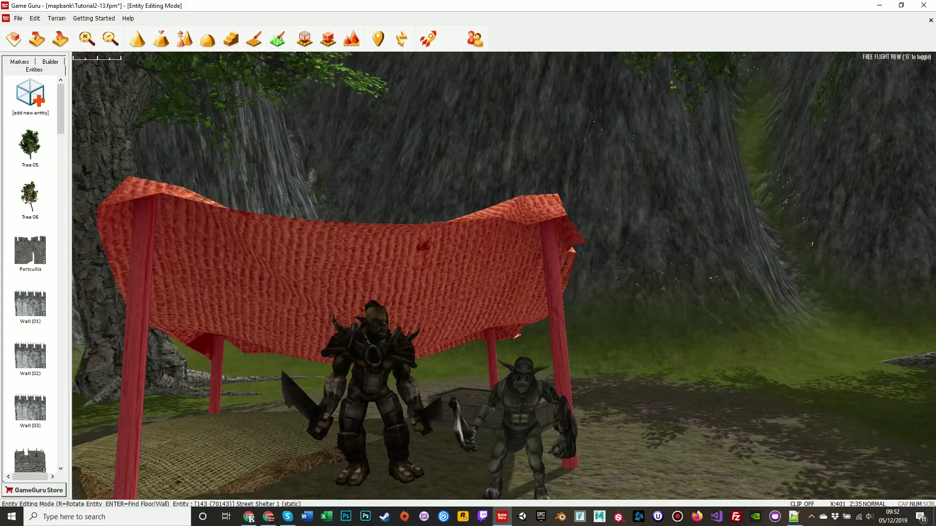
Replace the orc's main AI script with ai_neutral.lua and apply the change.
{"action": "left_click", "coordinate": [424, 279]}
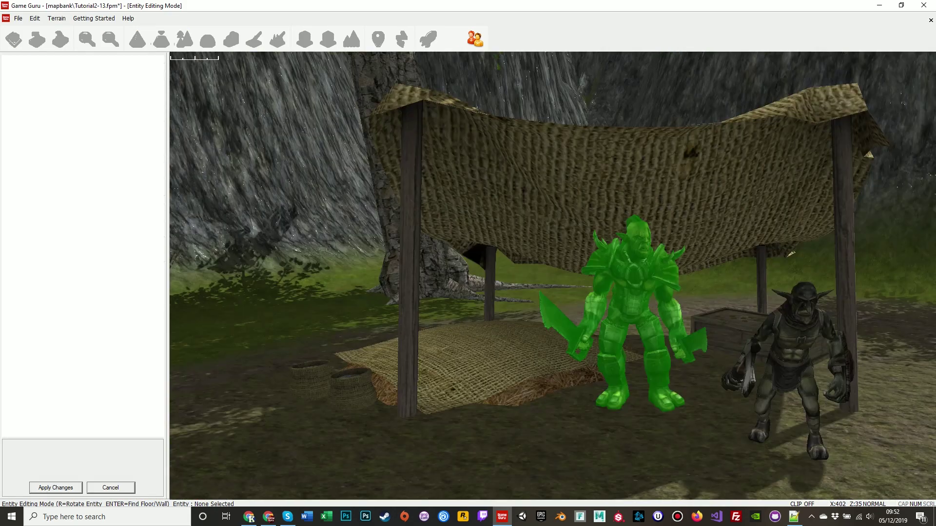
{"action": "left_click", "coordinate": [127, 100]}
{"action": "left_click", "coordinate": [127, 92]}
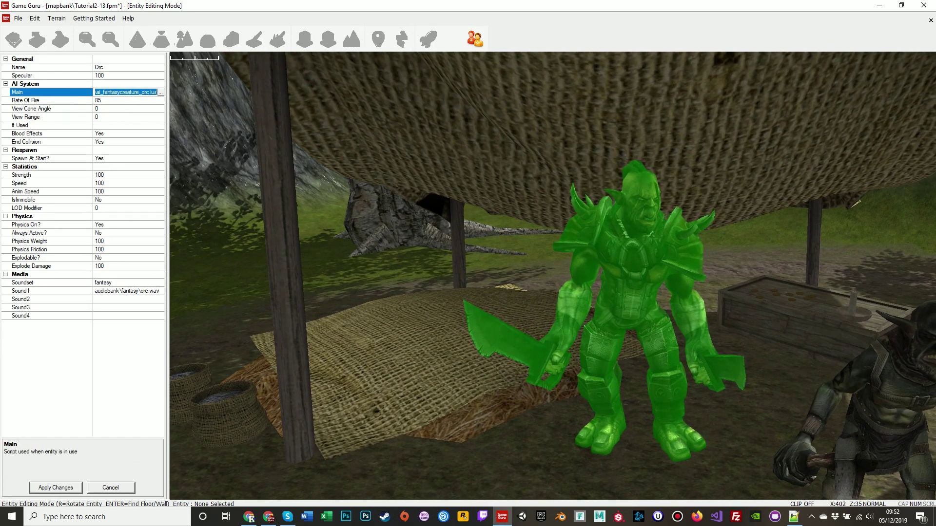
{"action": "key", "text": "ctrl+a"}
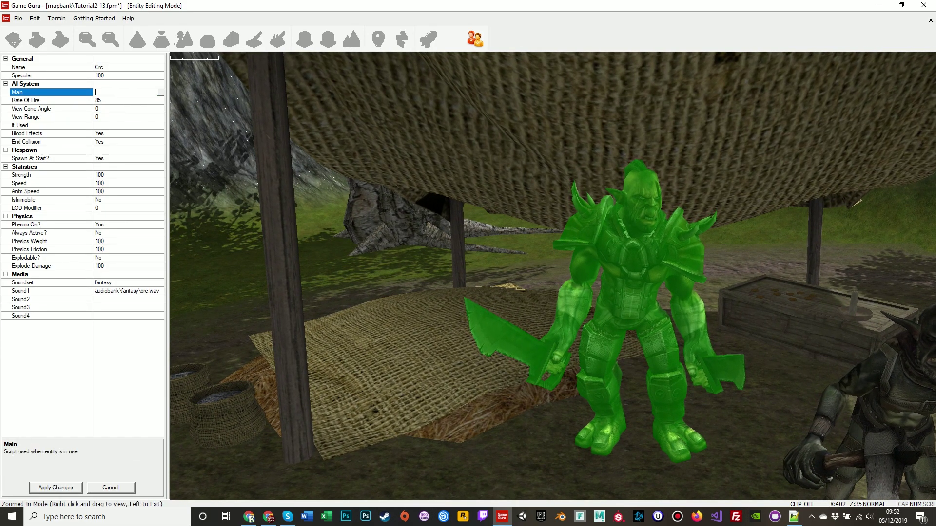
{"action": "key", "text": "ctrl+v"}
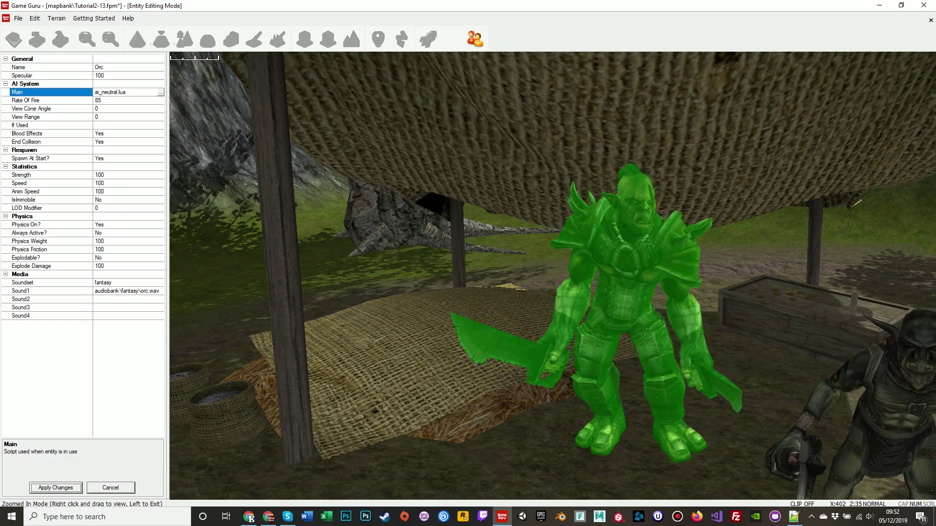
{"action": "key", "text": "Return"}
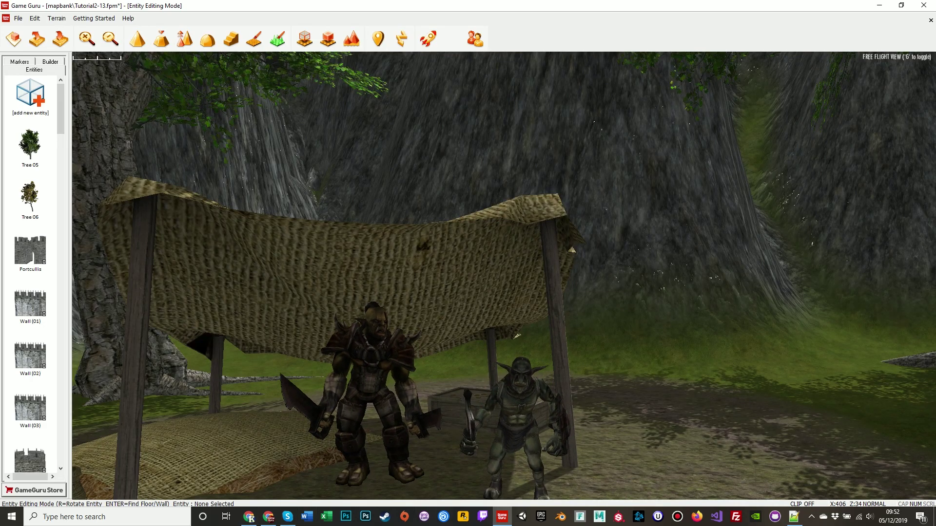
Launch a test game of the level.
{"action": "scroll", "coordinate": [405, 291], "scroll_direction": "down", "scroll_amount": 6}
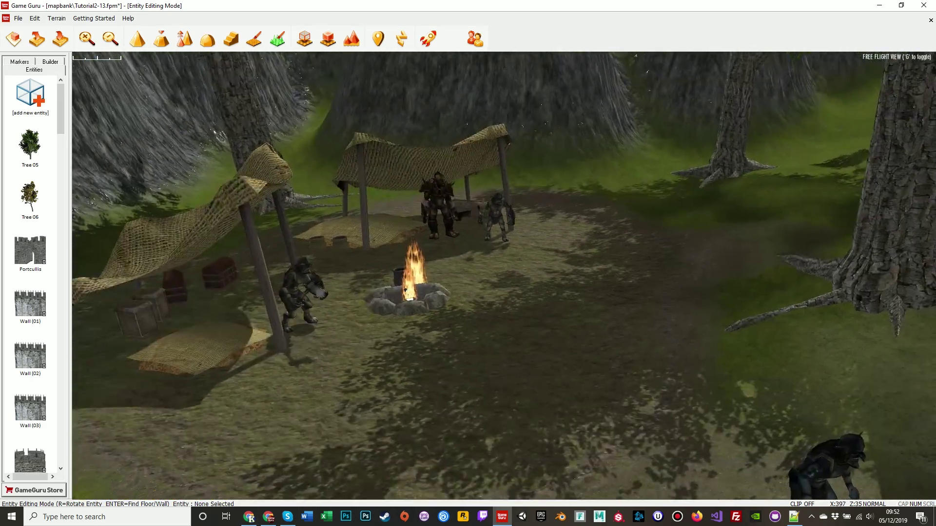
{"action": "scroll", "coordinate": [405, 291], "scroll_direction": "down", "scroll_amount": 3}
{"action": "left_click", "coordinate": [428, 38]}
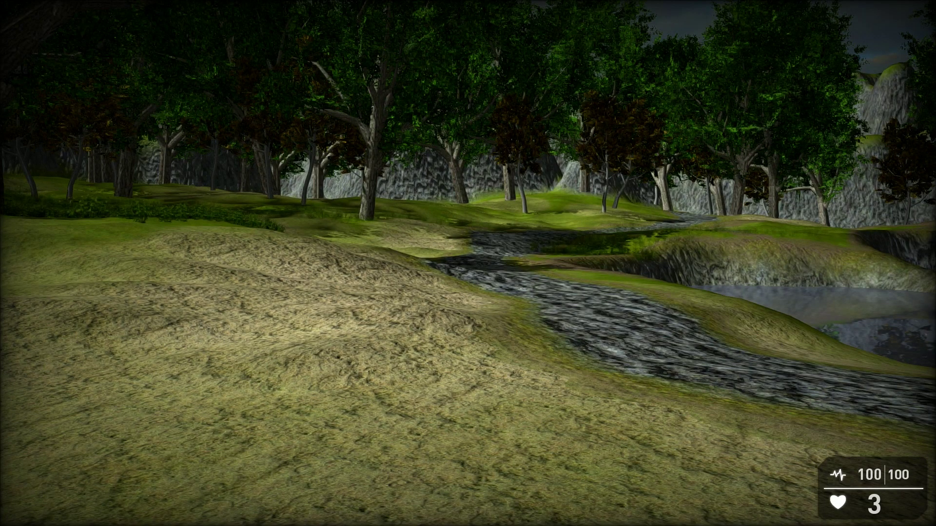
Bring up the in-game settings overlay and change the world's terrain type to ice.
{"action": "key", "text": "Tab"}
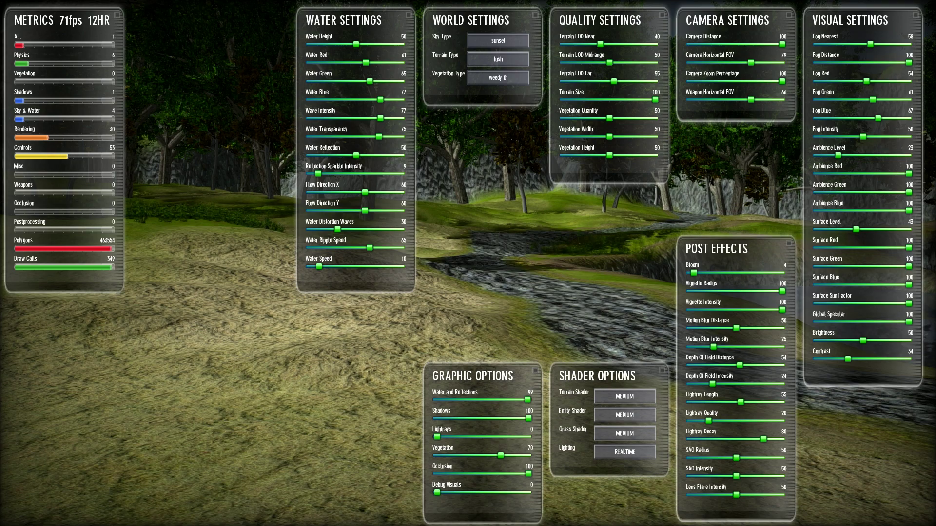
{"action": "key", "text": "Tab"}
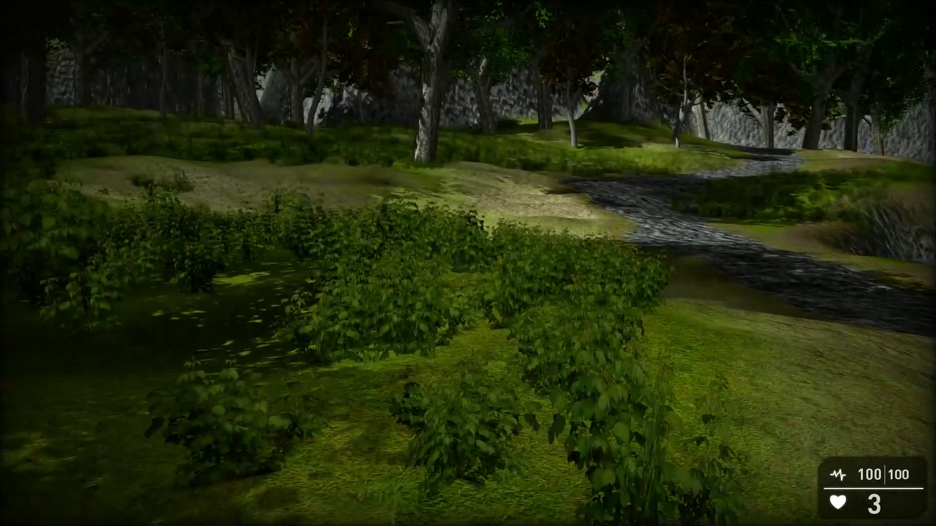
{"action": "key", "text": "Tab"}
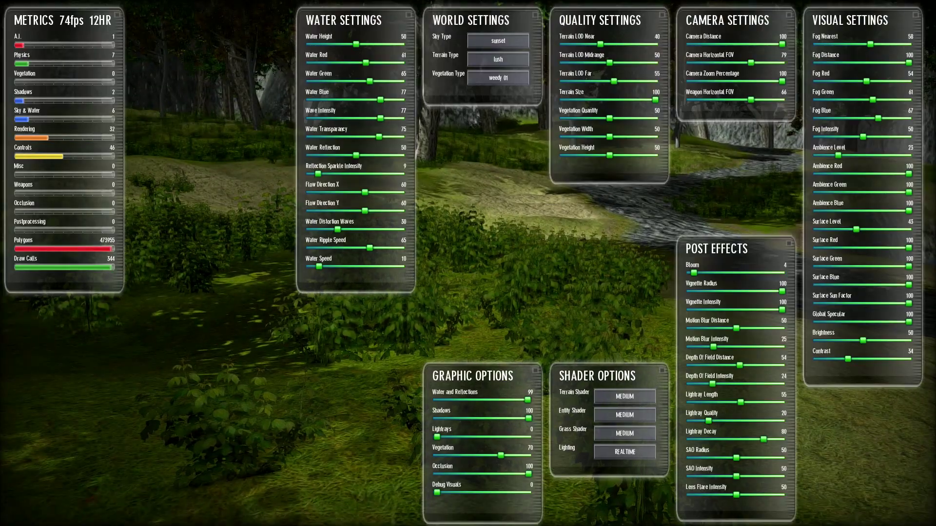
{"action": "left_click", "coordinate": [498, 78]}
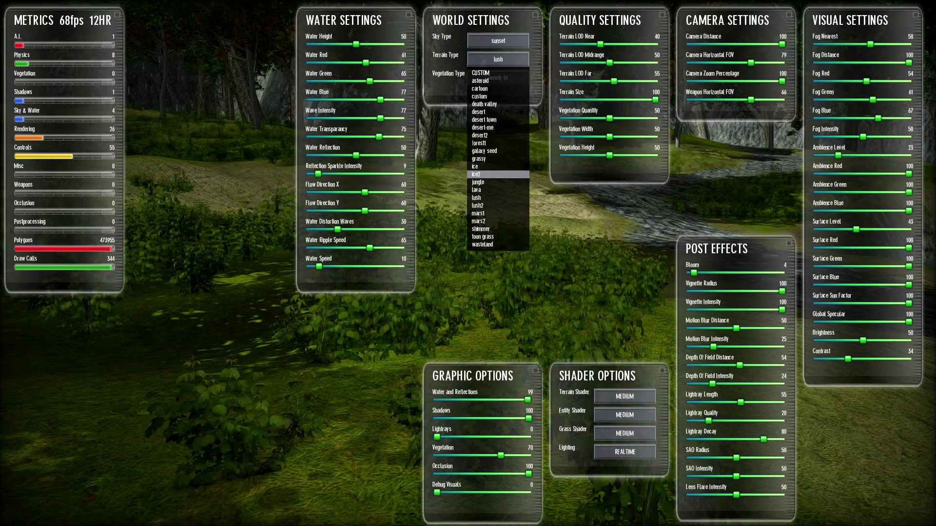
{"action": "left_click", "coordinate": [487, 166]}
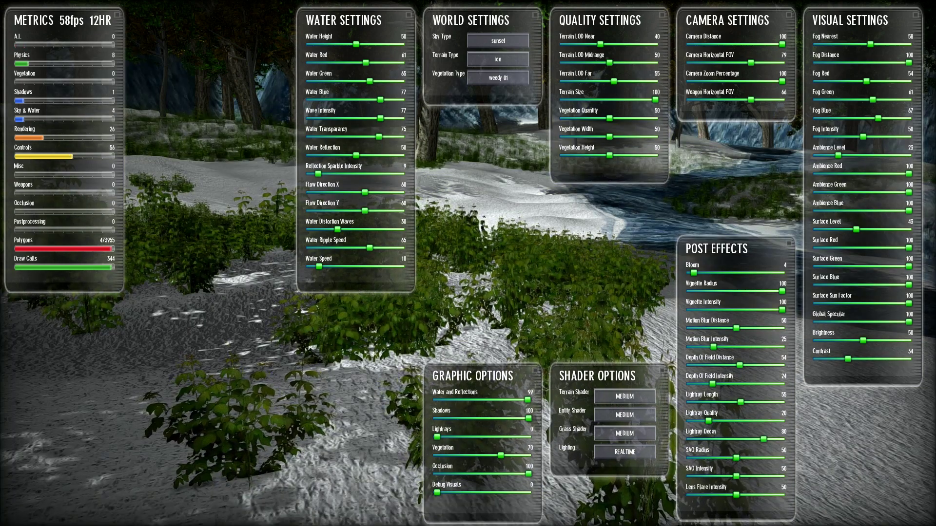
Close the settings overlay and look over the icy terrain around the castle cliffs, the lake and the camp.
{"action": "key", "text": "Escape"}
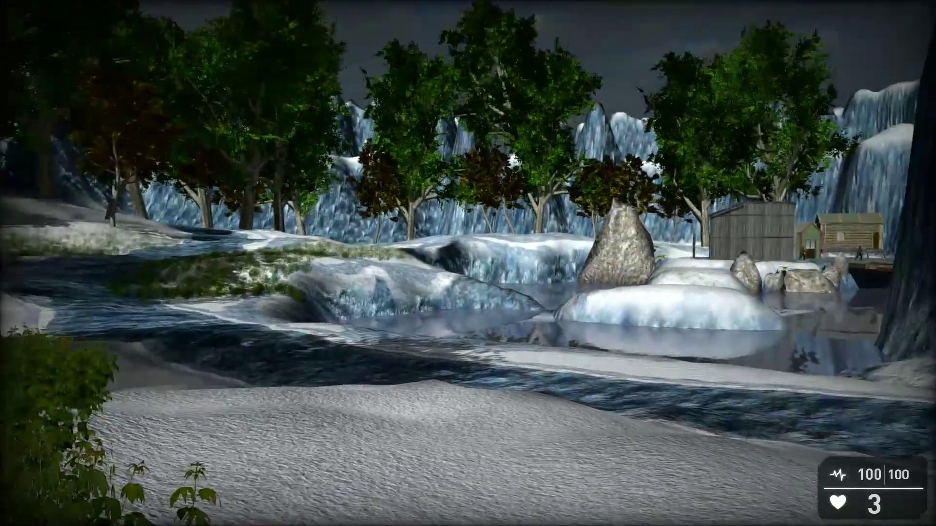
{"action": "key", "text": "w"}
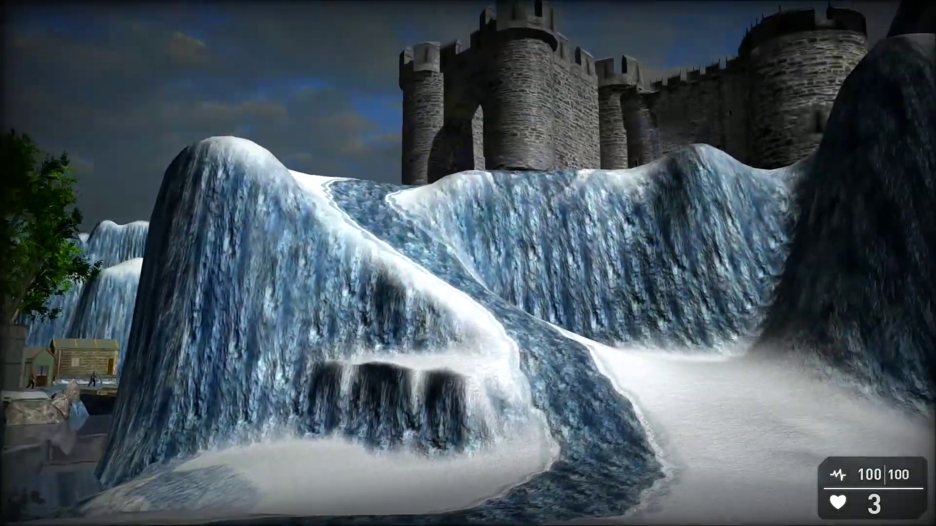
{"action": "key", "text": "w"}
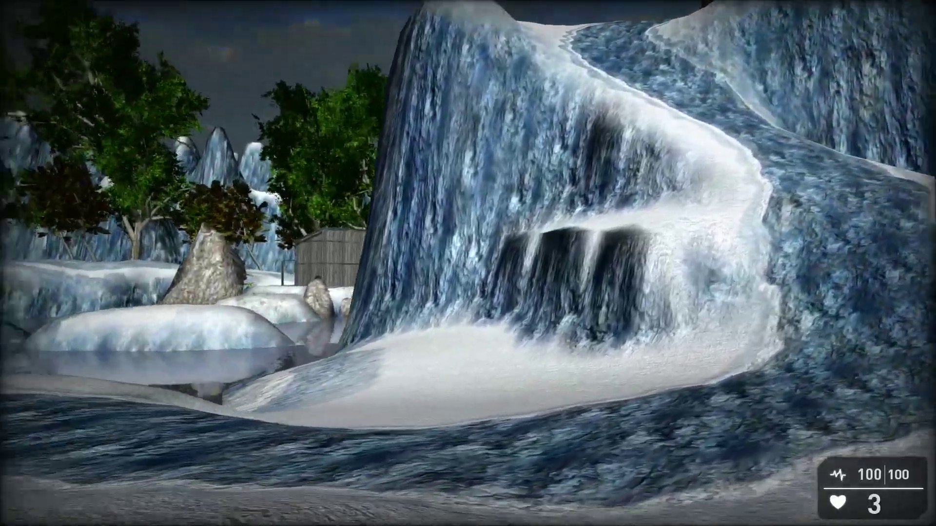
{"action": "key", "text": "w"}
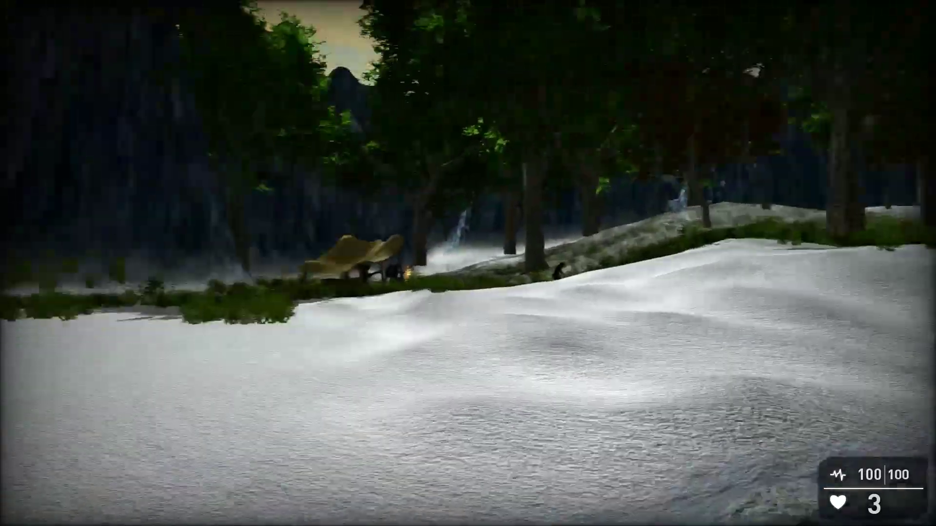
{"action": "key", "text": "w"}
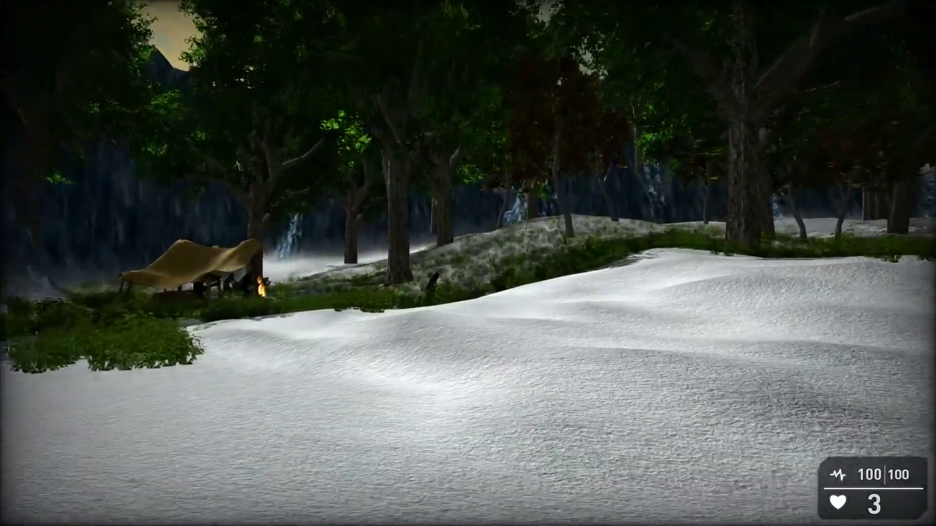
{"action": "key", "text": "w"}
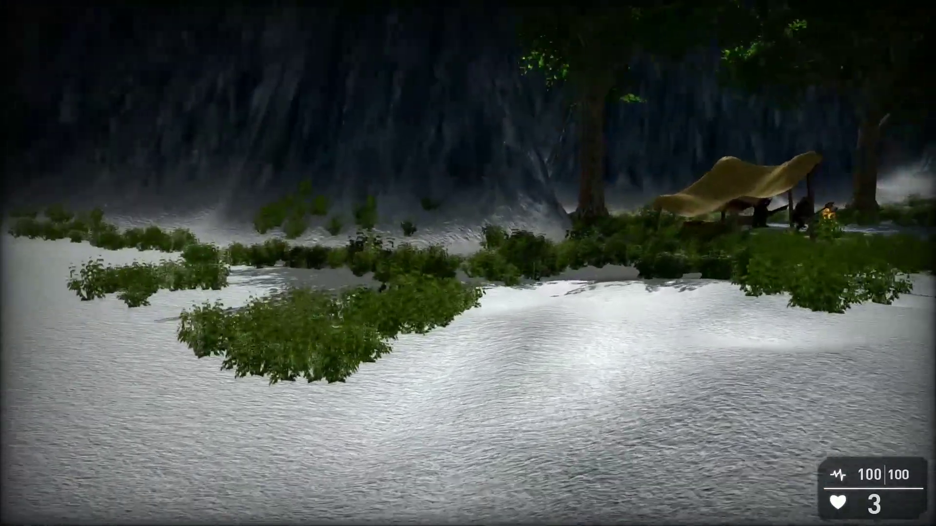
{"action": "key", "text": "w"}
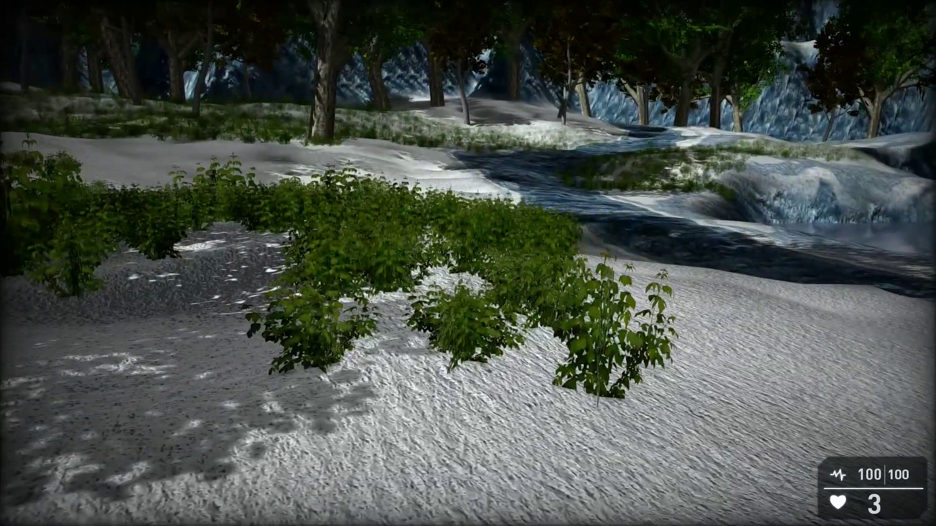
Try the icy base vegetation type, set it to brown sticky instead, and end the test game.
{"action": "key", "text": "Tab"}
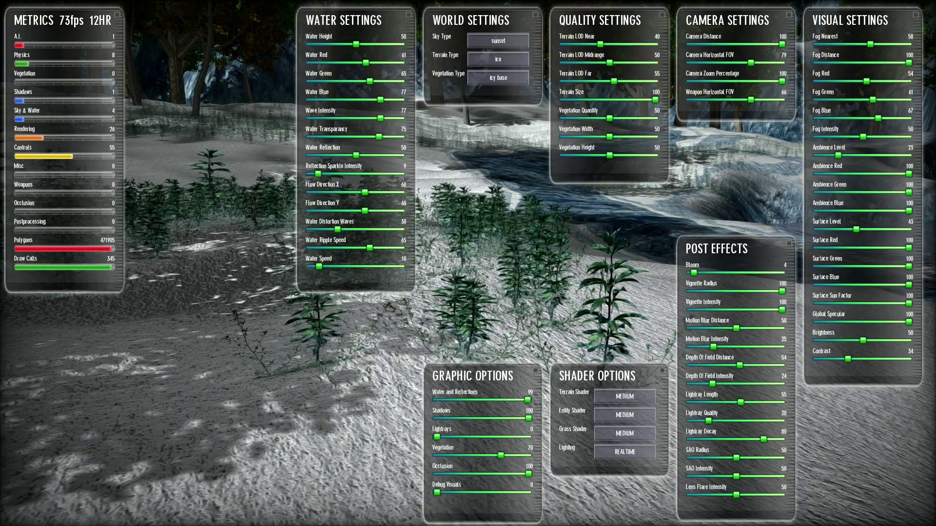
{"action": "key", "text": "Tab"}
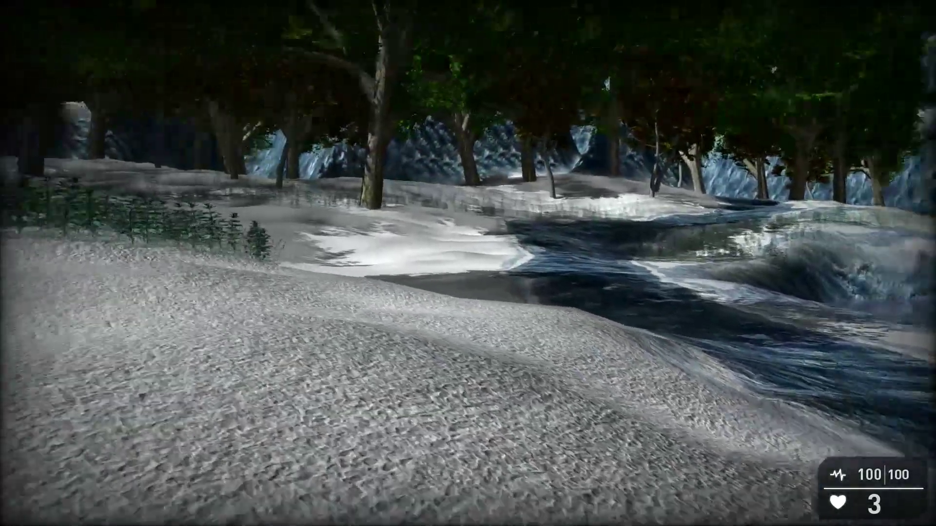
{"action": "key", "text": "F11"}
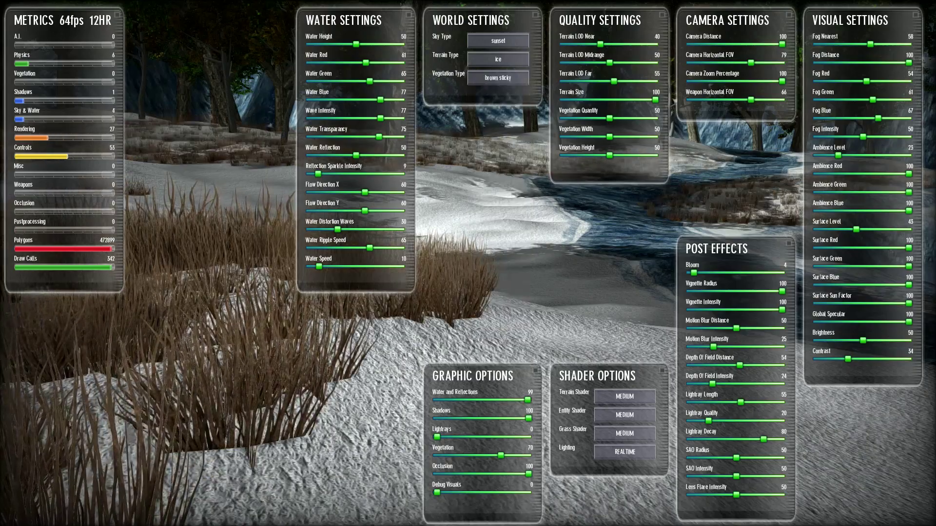
{"action": "key", "text": "Escape"}
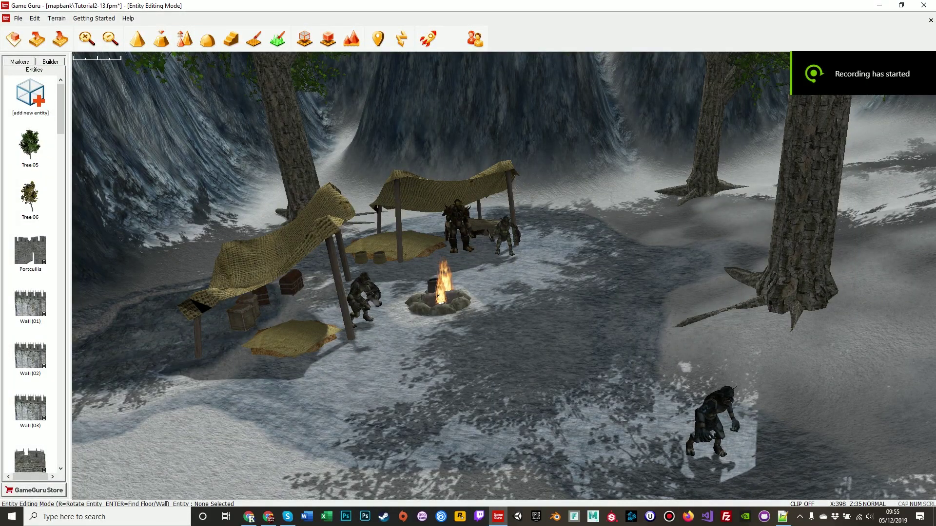
Paint grass along the banks of the path through the forest, working in free flight and top-down view.
{"action": "key", "text": "g"}
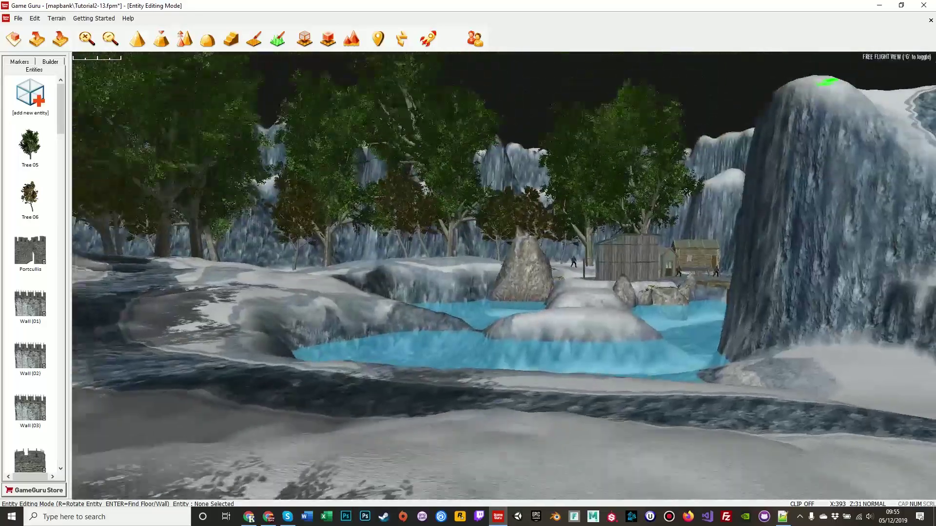
{"action": "key", "text": "w"}
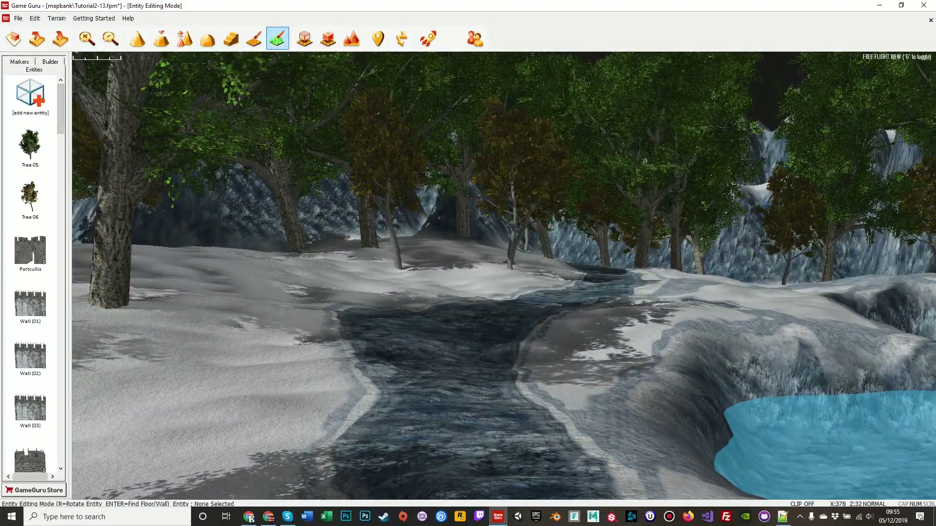
{"action": "left_click", "coordinate": [277, 38]}
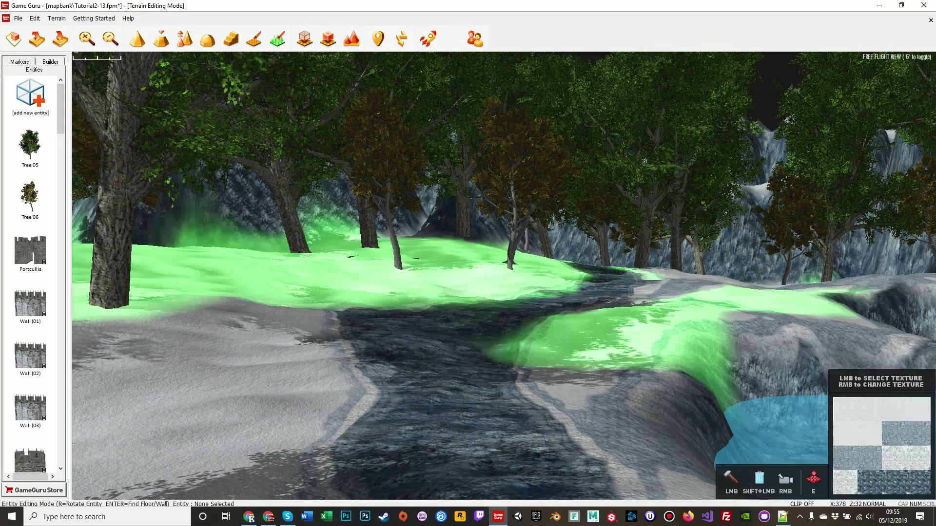
{"action": "key", "text": "w"}
{"action": "key", "text": "w"}
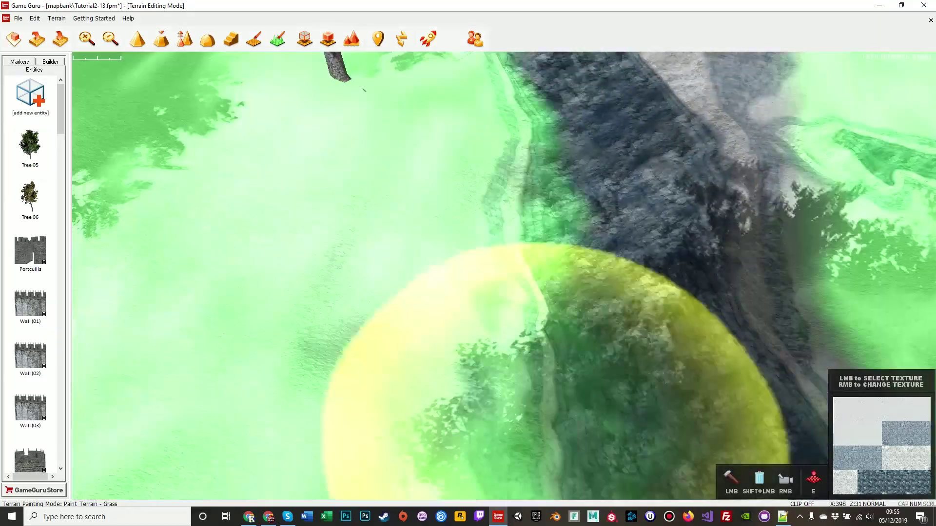
{"action": "key", "text": "w"}
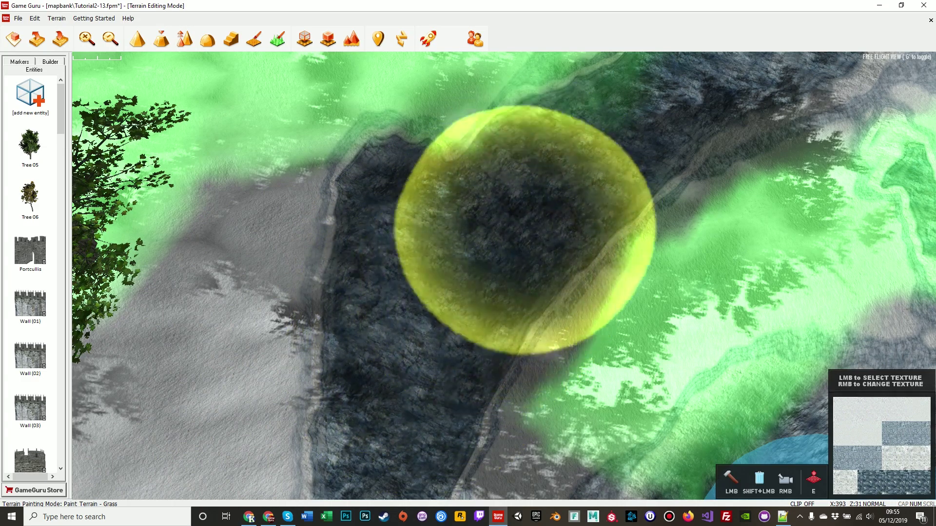
{"action": "right_click_drag", "start_coordinate": [393, 225], "coordinate": [509, 240]}
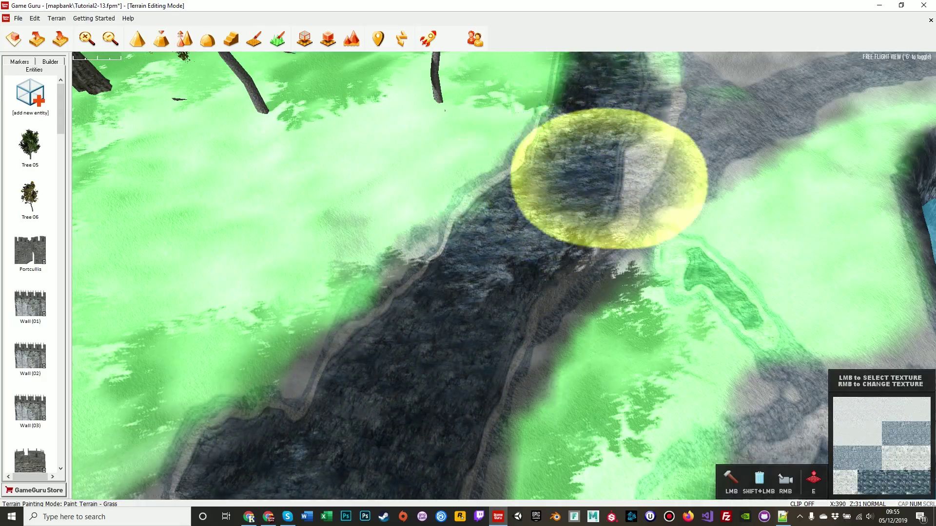
{"action": "right_click_drag", "start_coordinate": [610, 177], "coordinate": [707, 131]}
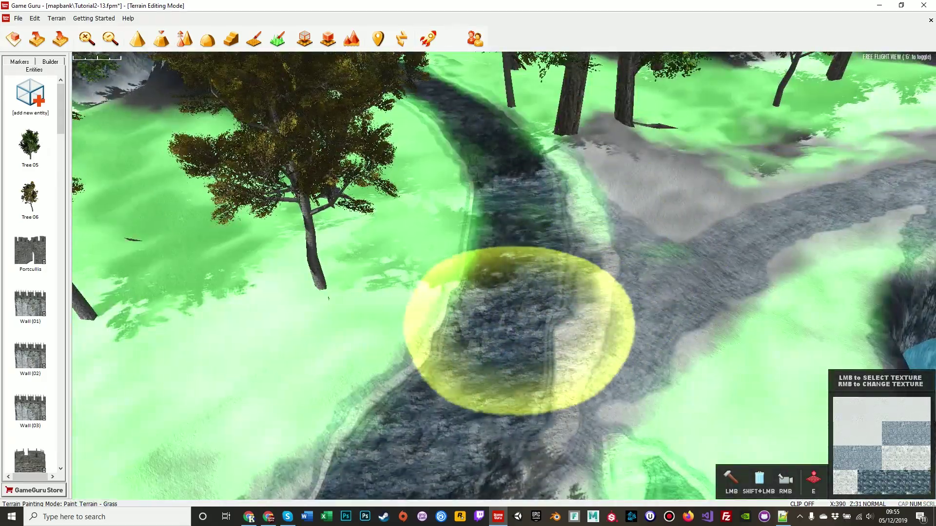
{"action": "mouse_move", "coordinate": [328, 299]}
{"action": "right_mouse_down"}
{"action": "mouse_move", "coordinate": [342, 288]}
{"action": "mouse_move", "coordinate": [576, 395]}
{"action": "right_mouse_up"}
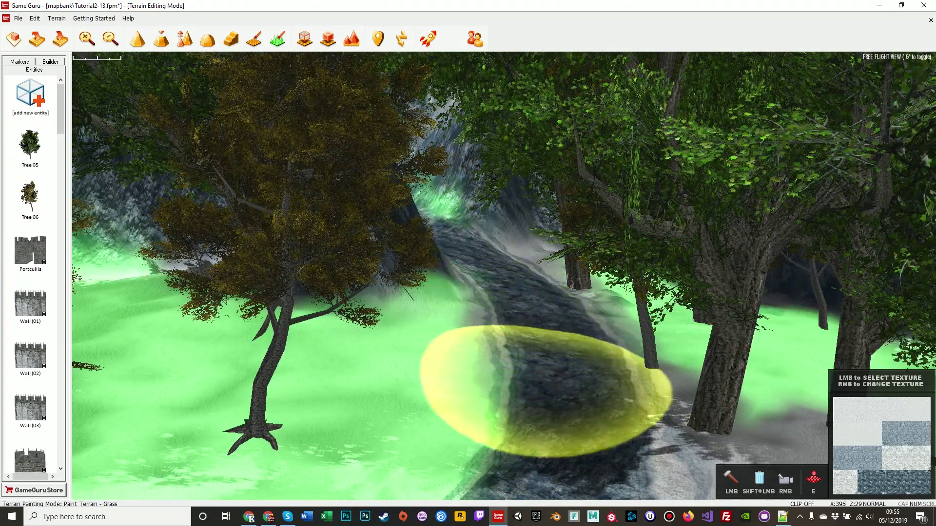
{"action": "mouse_move", "coordinate": [531, 312]}
{"action": "right_mouse_down"}
{"action": "mouse_move", "coordinate": [551, 429]}
{"action": "mouse_move", "coordinate": [550, 322]}
{"action": "mouse_move", "coordinate": [570, 319]}
{"action": "right_mouse_up"}
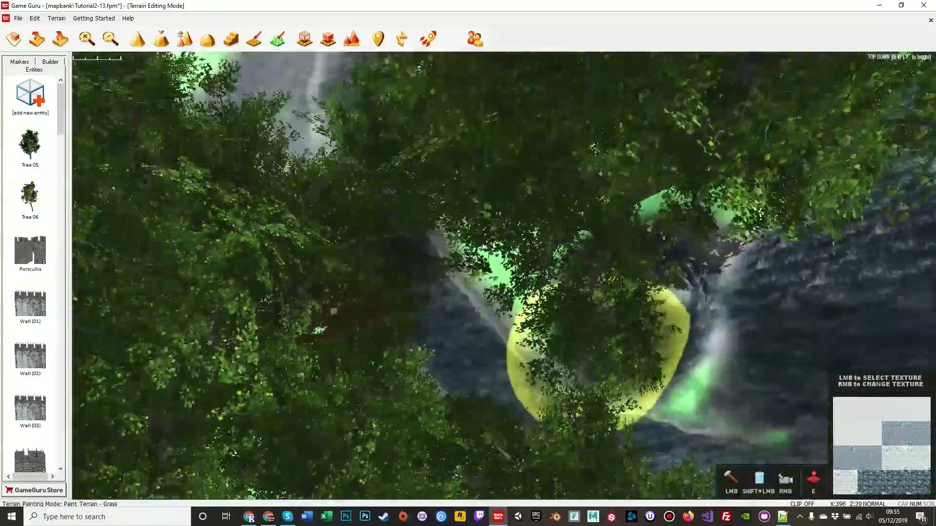
{"action": "key", "text": "f"}
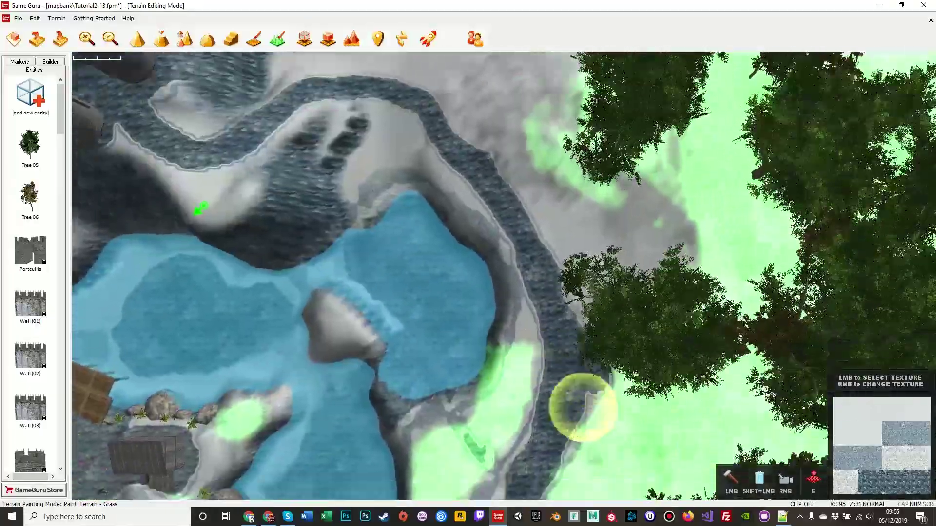
{"action": "key", "text": "f"}
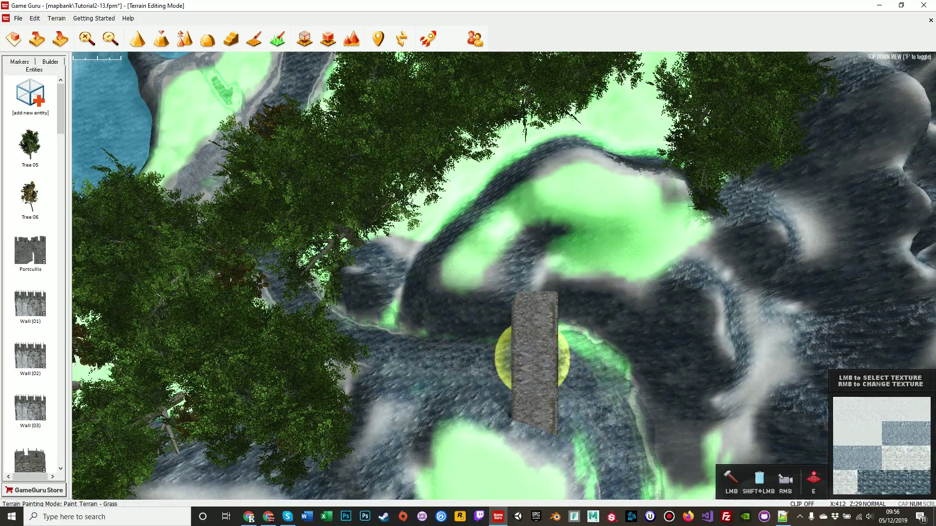
Paint grass over the bare patches along the lakeside path between the forest trees and the large rock.
{"action": "scroll", "coordinate": [503, 274], "scroll_direction": "down", "scroll_amount": 3}
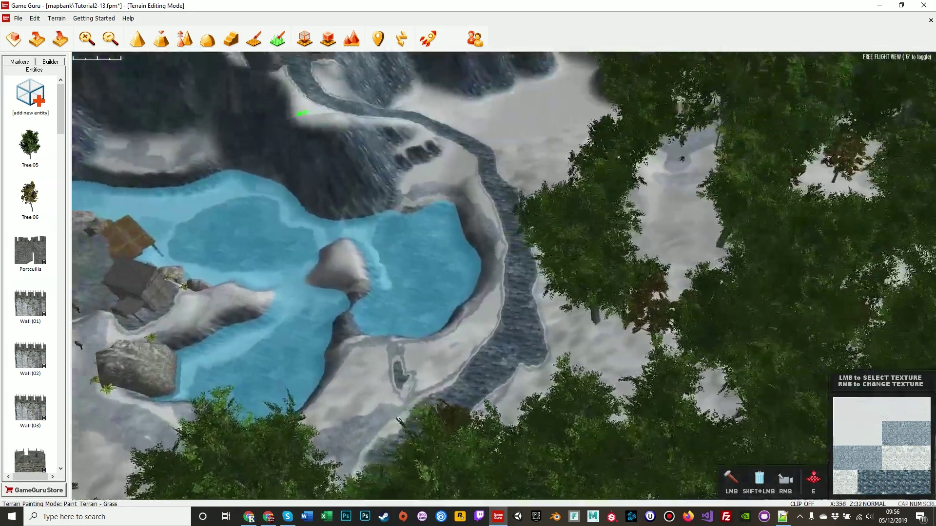
{"action": "right_click_drag", "start_coordinate": [397, 312], "coordinate": [364, 379]}
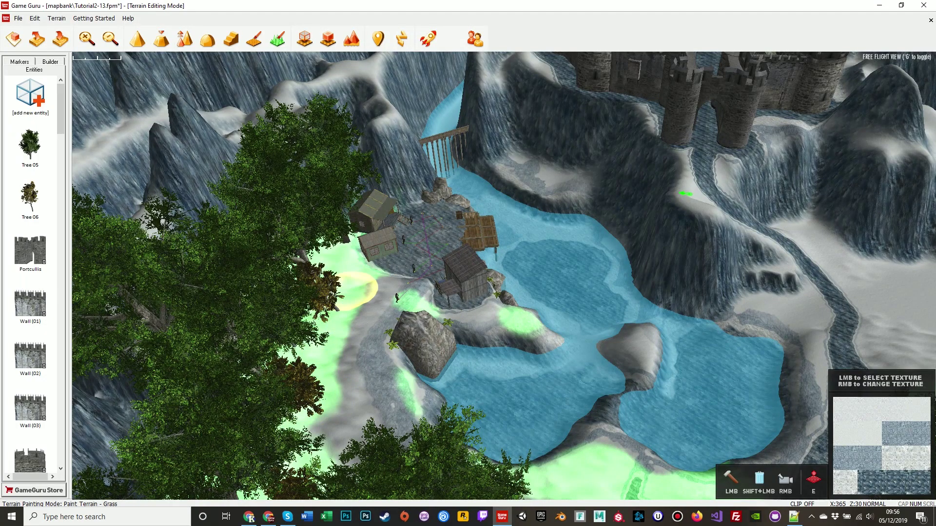
{"action": "scroll", "coordinate": [344, 441], "scroll_direction": "up", "scroll_amount": 5}
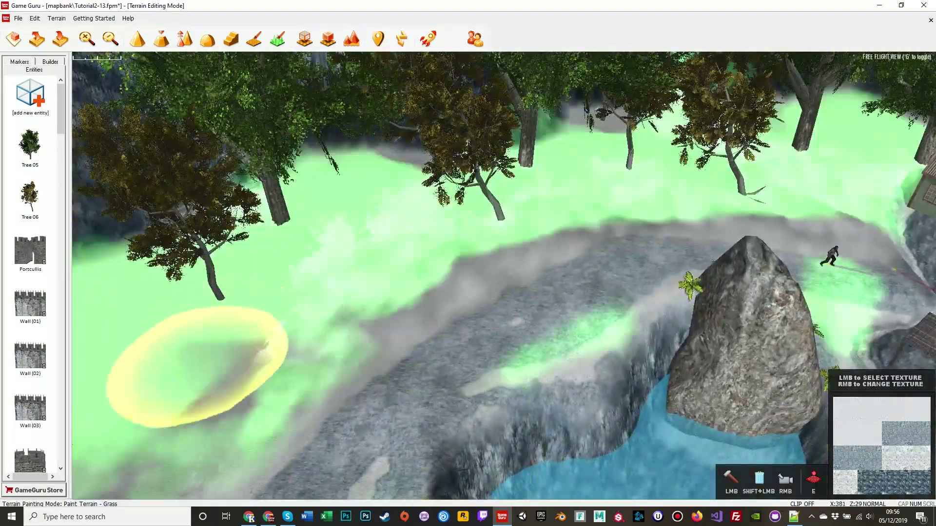
{"action": "mouse_move", "coordinate": [197, 365]}
{"action": "left_mouse_down"}
{"action": "mouse_move", "coordinate": [481, 314]}
{"action": "mouse_move", "coordinate": [513, 277]}
{"action": "mouse_move", "coordinate": [456, 270]}
{"action": "mouse_move", "coordinate": [498, 330]}
{"action": "mouse_move", "coordinate": [505, 321]}
{"action": "mouse_move", "coordinate": [571, 319]}
{"action": "left_mouse_up"}
{"action": "key", "text": "d"}
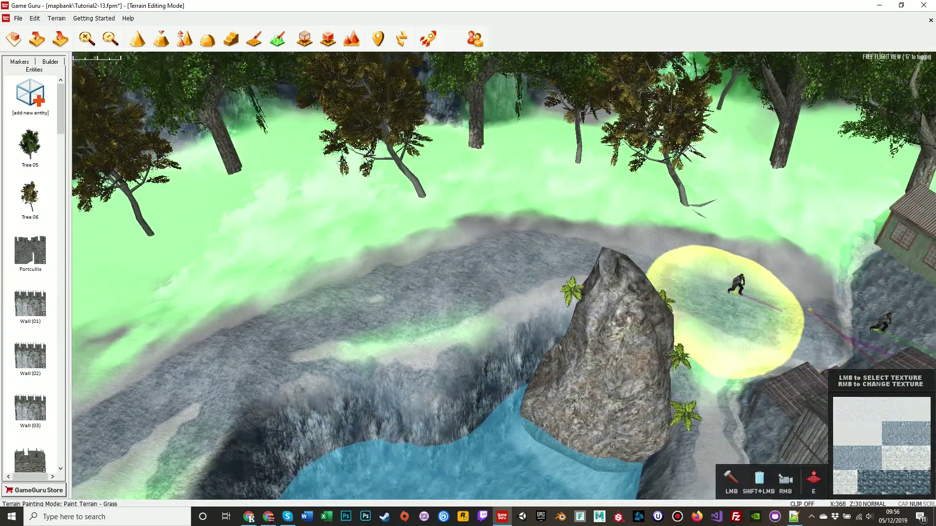
{"action": "right_click_drag", "start_coordinate": [738, 312], "coordinate": [324, 262]}
{"action": "mouse_move", "coordinate": [248, 233]}
{"action": "left_mouse_down"}
{"action": "mouse_move", "coordinate": [346, 217]}
{"action": "mouse_move", "coordinate": [664, 207]}
{"action": "mouse_move", "coordinate": [782, 233]}
{"action": "mouse_move", "coordinate": [782, 254]}
{"action": "mouse_move", "coordinate": [721, 302]}
{"action": "left_mouse_up"}
{"action": "key", "text": "d"}
{"action": "scroll", "coordinate": [721, 302], "scroll_direction": "down", "scroll_amount": 3}
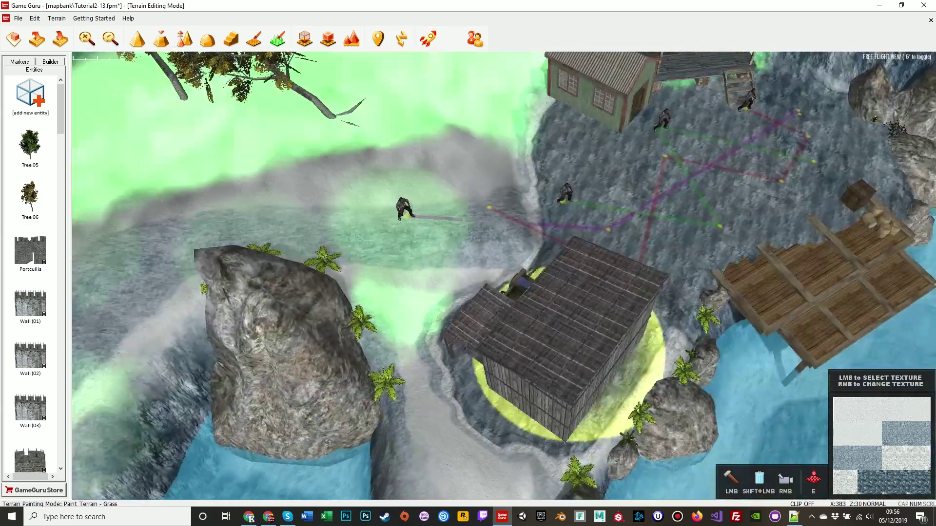
Paint grass on the strip of land between the large rock and the wooden shack.
{"action": "mouse_move", "coordinate": [554, 366]}
{"action": "left_mouse_down"}
{"action": "mouse_move", "coordinate": [429, 429]}
{"action": "mouse_move", "coordinate": [466, 444]}
{"action": "left_mouse_up"}
{"action": "scroll", "coordinate": [468, 446], "scroll_direction": "down", "scroll_amount": 2}
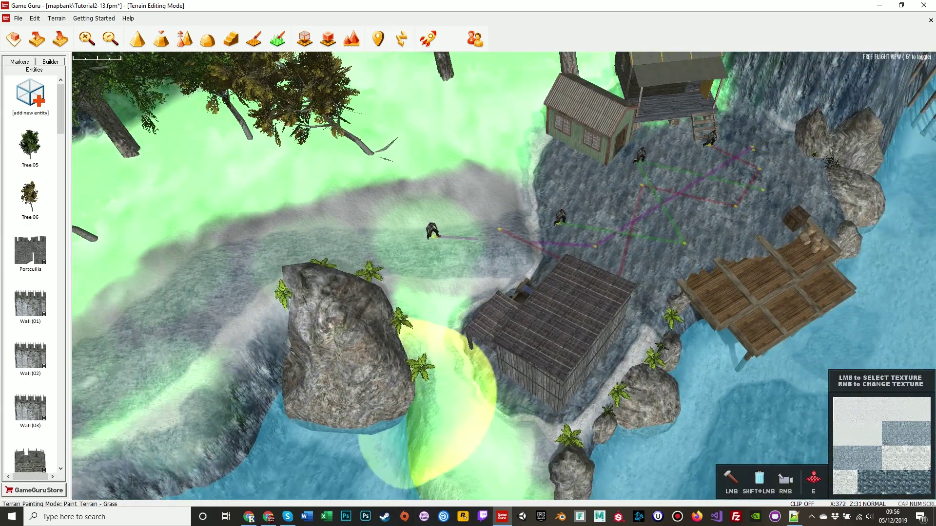
{"action": "mouse_move", "coordinate": [438, 370]}
{"action": "left_mouse_down"}
{"action": "mouse_move", "coordinate": [429, 356]}
{"action": "mouse_move", "coordinate": [463, 429]}
{"action": "left_mouse_up"}
Paint grass on the rocky ledge across the water from the jetty and save the level.
{"action": "key", "text": "d"}
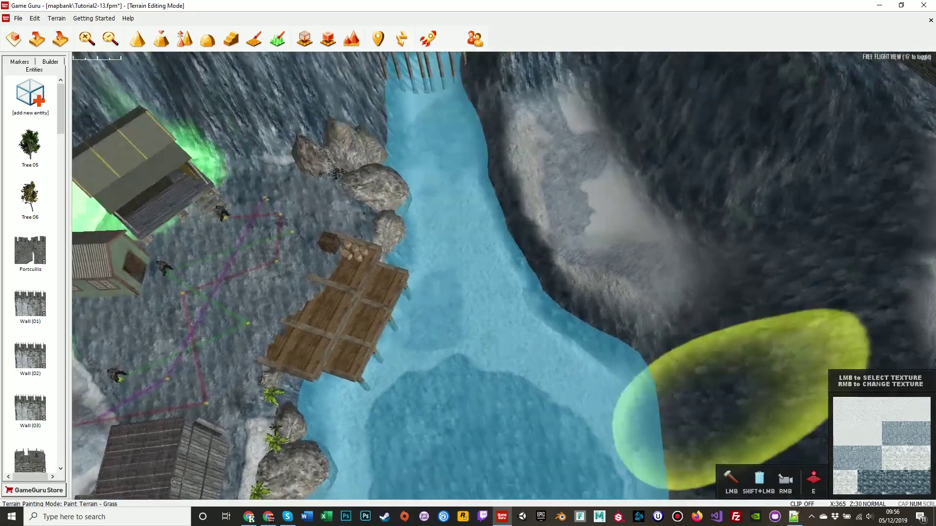
{"action": "mouse_move", "coordinate": [626, 188]}
{"action": "left_mouse_down"}
{"action": "mouse_move", "coordinate": [564, 125]}
{"action": "mouse_move", "coordinate": [678, 261]}
{"action": "mouse_move", "coordinate": [536, 165]}
{"action": "left_mouse_up"}
{"action": "right_click_drag", "start_coordinate": [658, 292], "coordinate": [595, 312]}
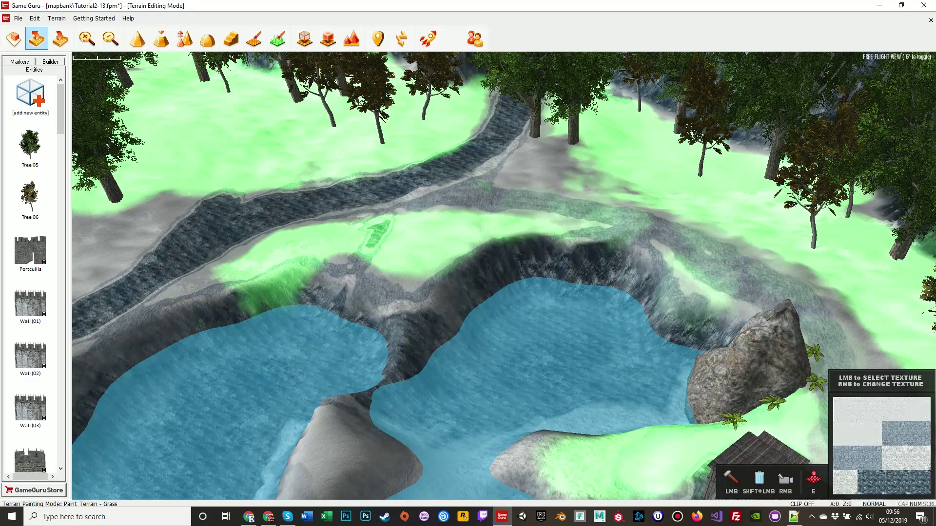
{"action": "left_click", "coordinate": [18, 18]}
{"action": "left_click", "coordinate": [32, 68]}
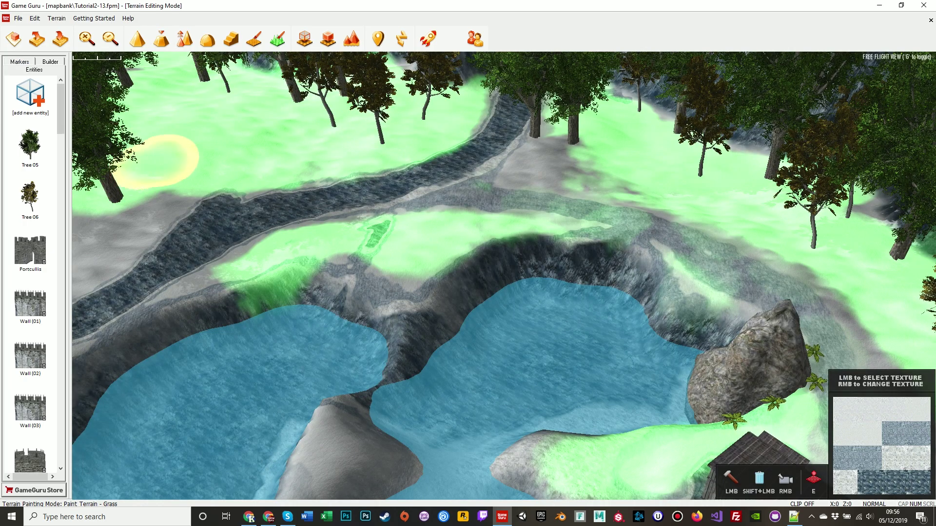
Place a Win Zone marker on the canyon floor in front of the portcullis gate.
{"action": "key", "text": "f"}
{"action": "key", "text": "w"}
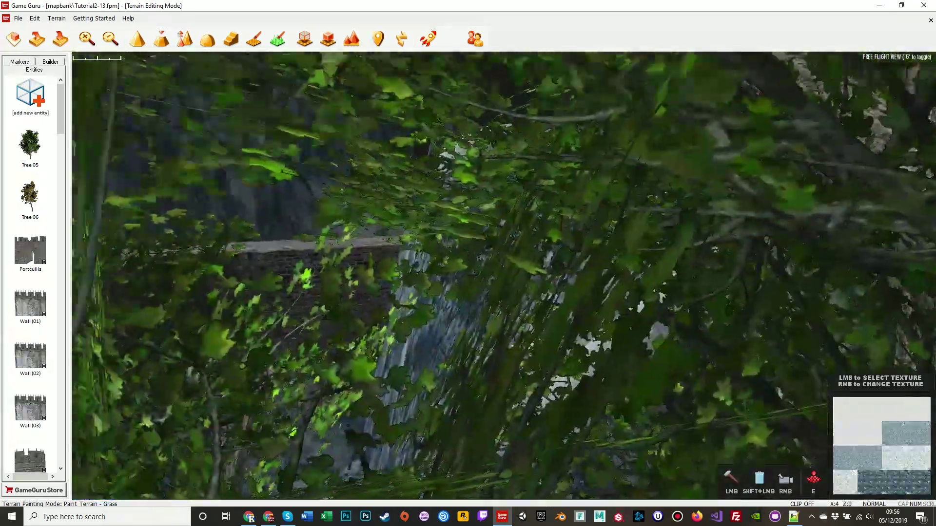
{"action": "key", "text": "w"}
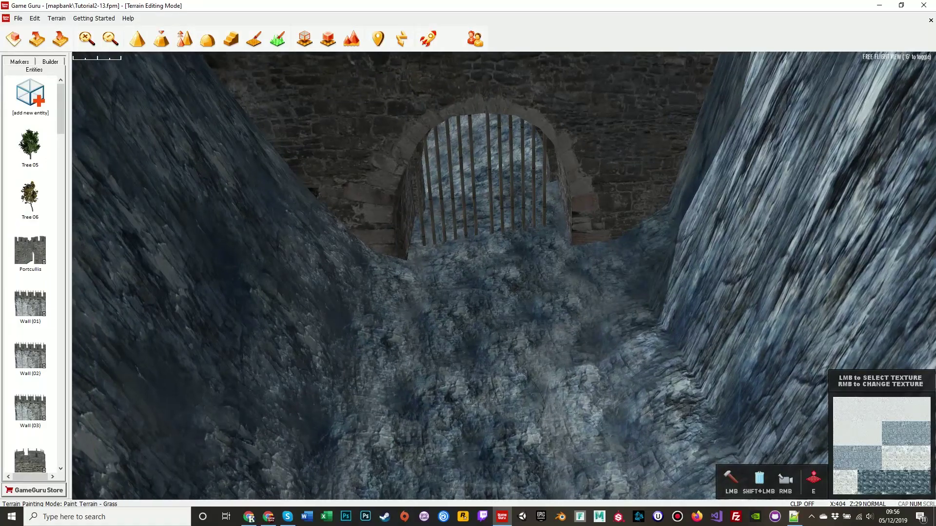
{"action": "key", "text": "s"}
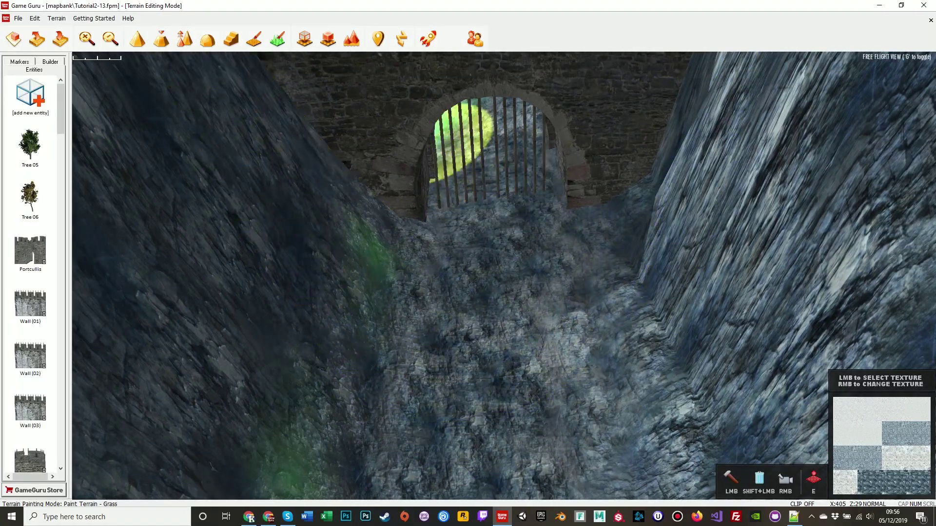
{"action": "left_click", "coordinate": [20, 61]}
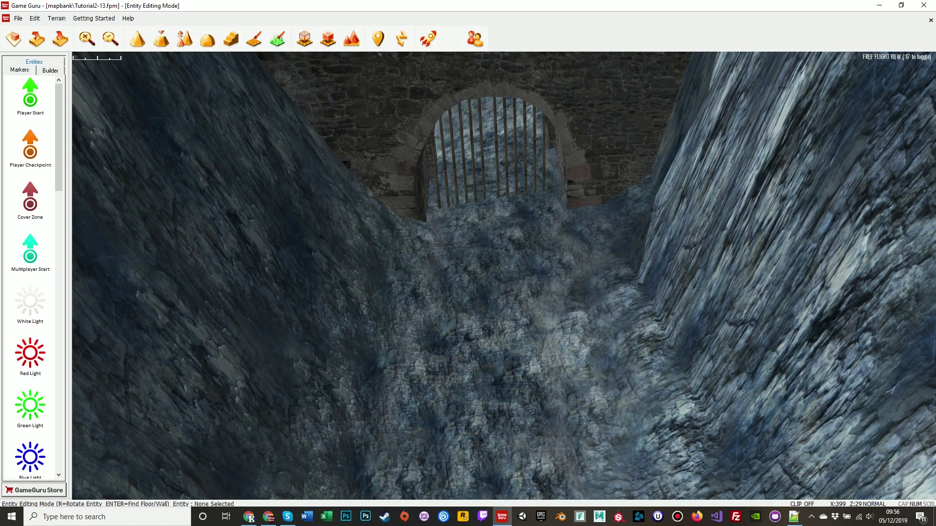
{"action": "scroll", "coordinate": [31, 278], "scroll_direction": "down", "scroll_amount": 8}
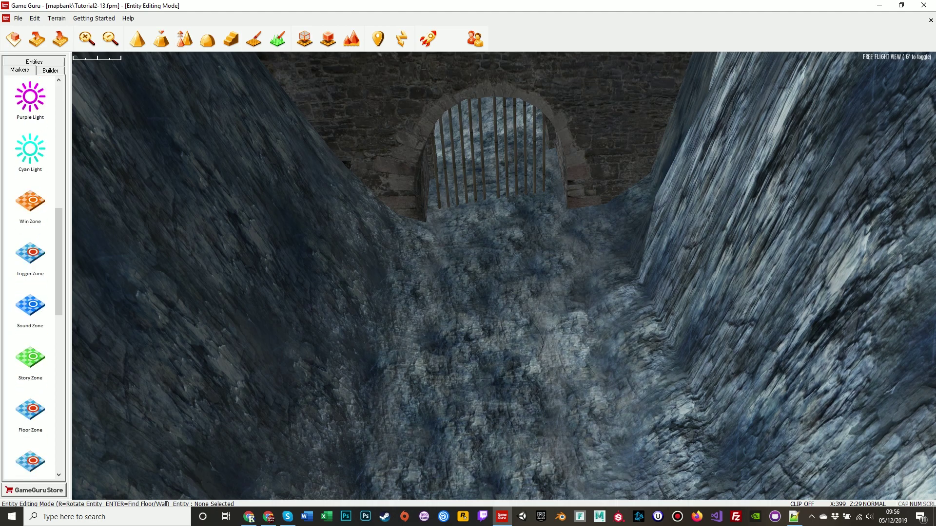
{"action": "left_click", "coordinate": [30, 205]}
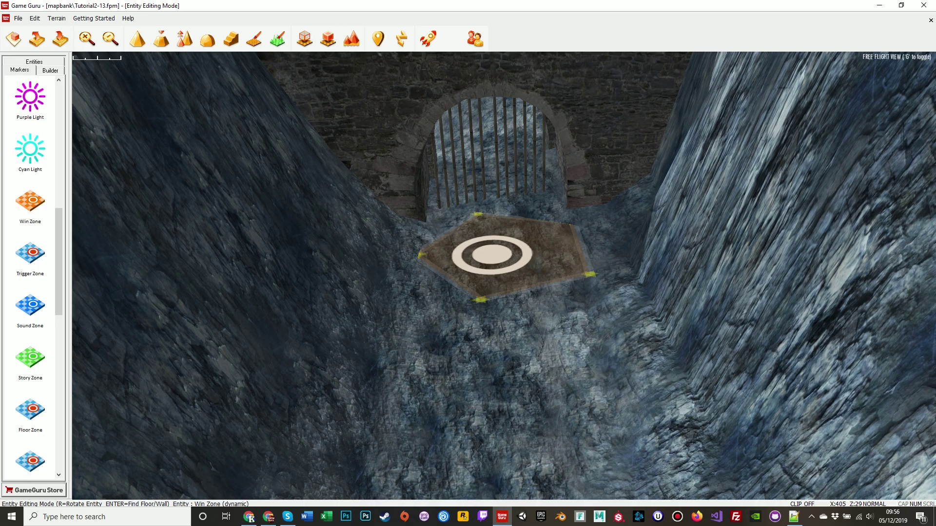
{"action": "left_click", "coordinate": [414, 258]}
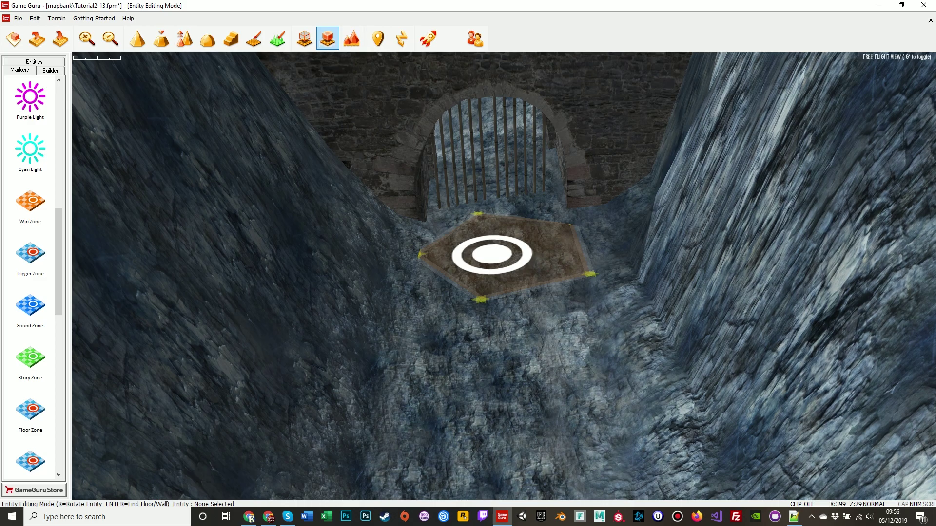
Switch to marker-only editing and stretch the win zone's near corners out towards both canyon walls.
{"action": "left_click", "coordinate": [328, 39]}
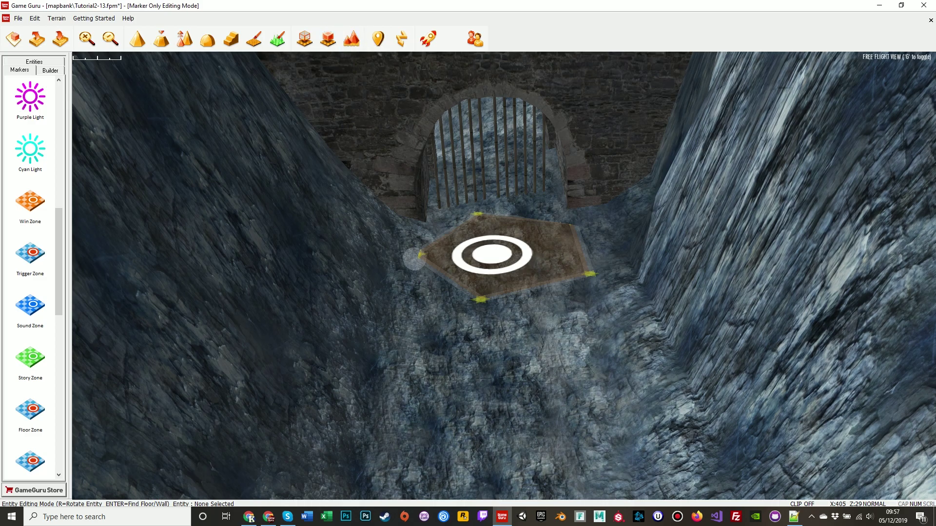
{"action": "mouse_move", "coordinate": [421, 254]}
{"action": "left_mouse_down"}
{"action": "mouse_move", "coordinate": [400, 236]}
{"action": "mouse_move", "coordinate": [410, 237]}
{"action": "left_mouse_up"}
{"action": "left_click_drag", "start_coordinate": [481, 300], "coordinate": [385, 308]}
{"action": "left_click_drag", "start_coordinate": [590, 274], "coordinate": [618, 328]}
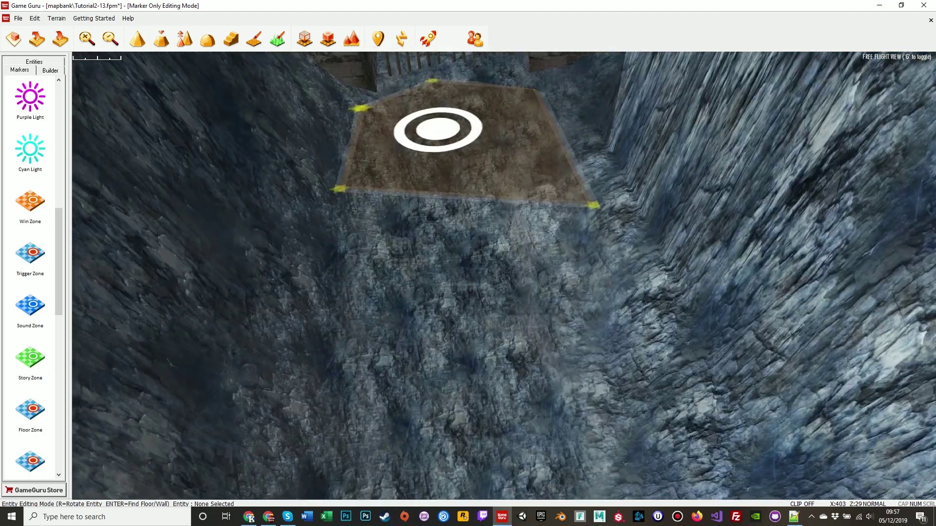
{"action": "key", "text": "s"}
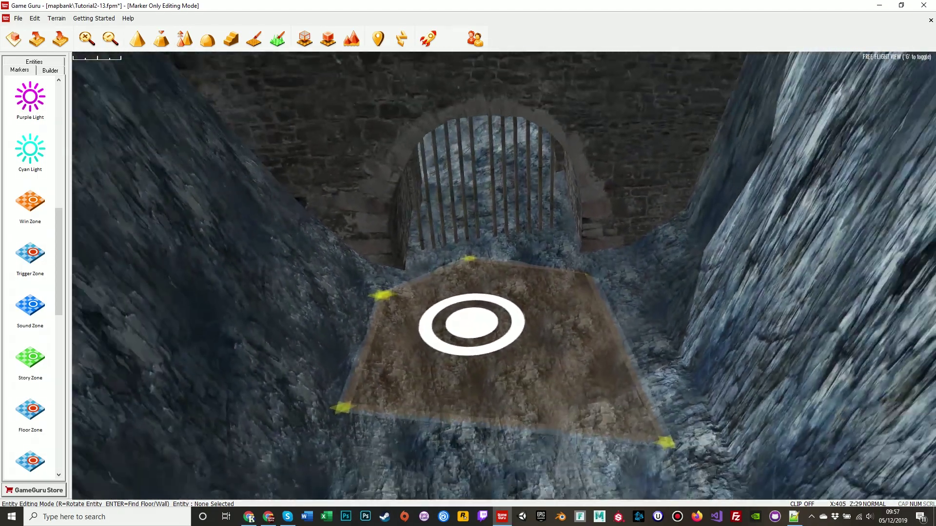
Reshape the win zone's far edge to span the full width of the gate and even out its side corners.
{"action": "left_click_drag", "start_coordinate": [588, 276], "coordinate": [636, 255]}
{"action": "left_click_drag", "start_coordinate": [469, 258], "coordinate": [387, 262]}
{"action": "left_click_drag", "start_coordinate": [382, 295], "coordinate": [368, 302]}
{"action": "key", "text": "w"}
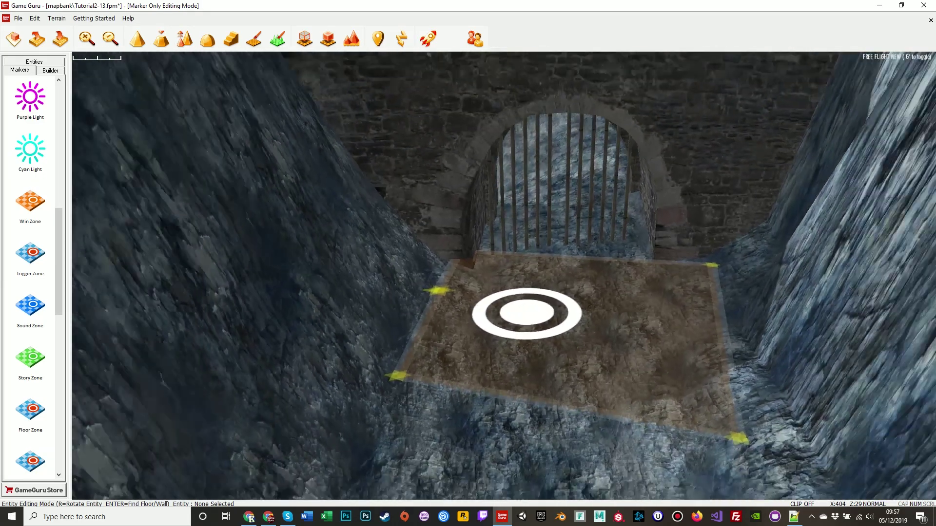
{"action": "mouse_move", "coordinate": [397, 376]}
{"action": "left_mouse_down"}
{"action": "mouse_move", "coordinate": [393, 439]}
{"action": "mouse_move", "coordinate": [387, 420]}
{"action": "left_mouse_up"}
{"action": "scroll", "coordinate": [387, 420], "scroll_direction": "up", "scroll_amount": 5}
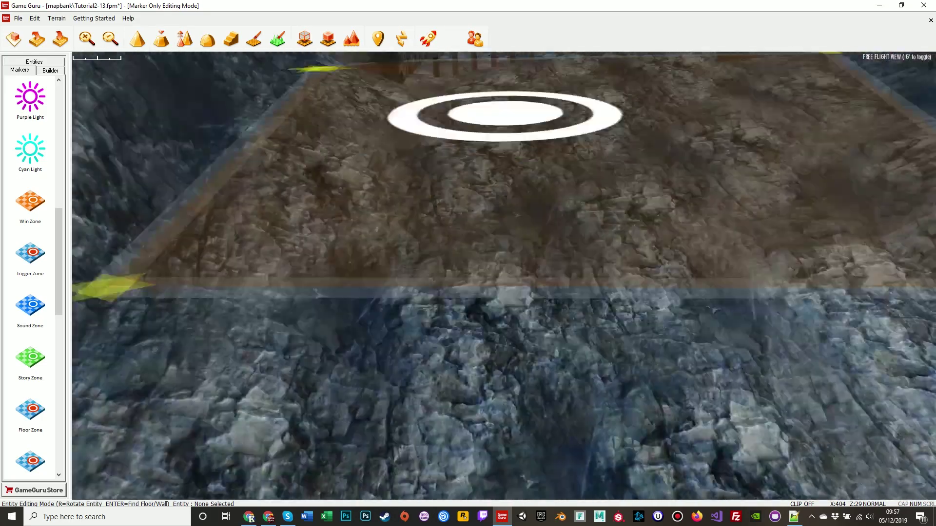
{"action": "scroll", "coordinate": [504, 276], "scroll_direction": "down", "scroll_amount": 5}
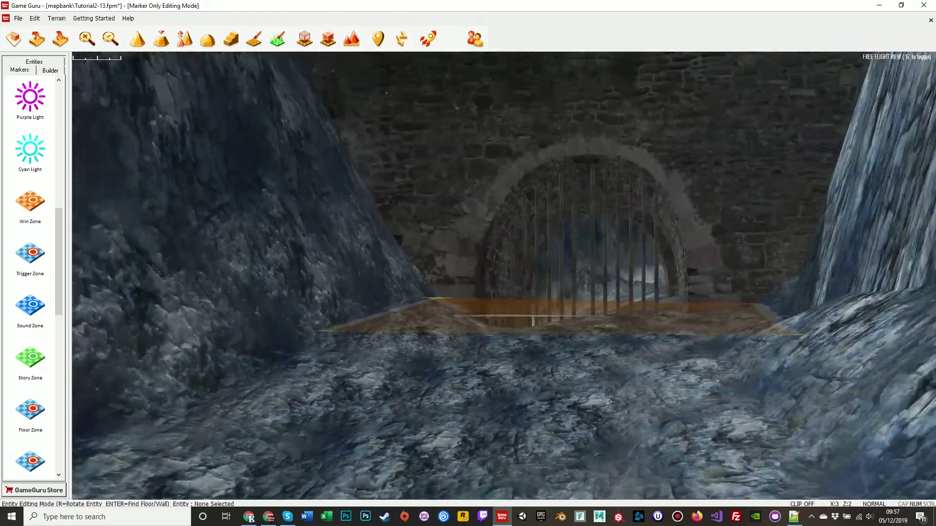
Fine-tune the win zone's corners so it closes off the path to the canyon wall, and save the level.
{"action": "scroll", "coordinate": [504, 276], "scroll_direction": "down", "scroll_amount": 3}
{"action": "scroll", "coordinate": [504, 277], "scroll_direction": "up", "scroll_amount": 5}
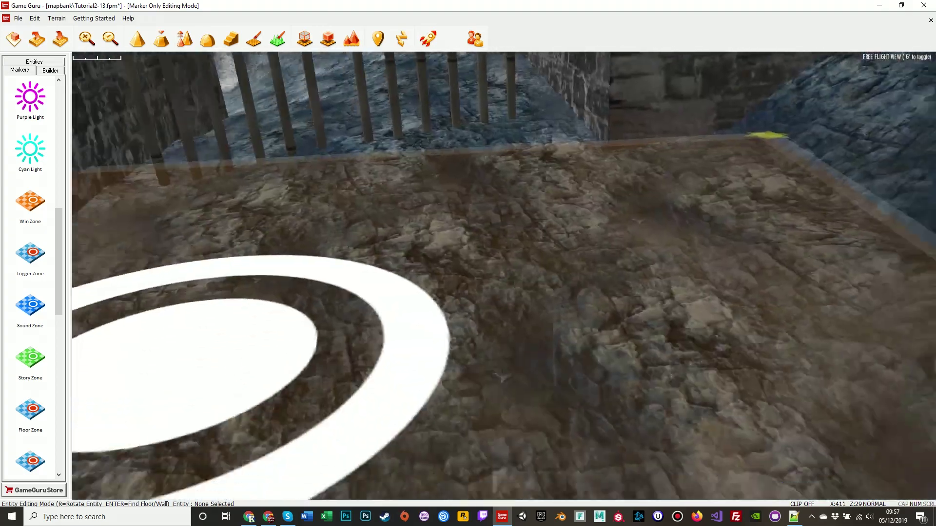
{"action": "scroll", "coordinate": [504, 276], "scroll_direction": "down", "scroll_amount": 4}
{"action": "left_click_drag", "start_coordinate": [609, 250], "coordinate": [603, 240]}
{"action": "left_click_drag", "start_coordinate": [663, 382], "coordinate": [694, 378]}
{"action": "scroll", "coordinate": [504, 276], "scroll_direction": "up", "scroll_amount": 2}
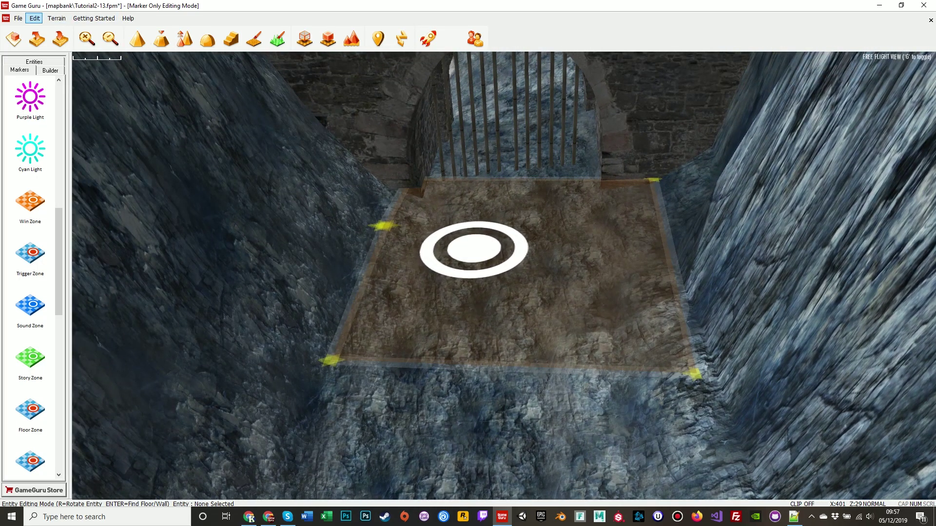
{"action": "left_click", "coordinate": [35, 18]}
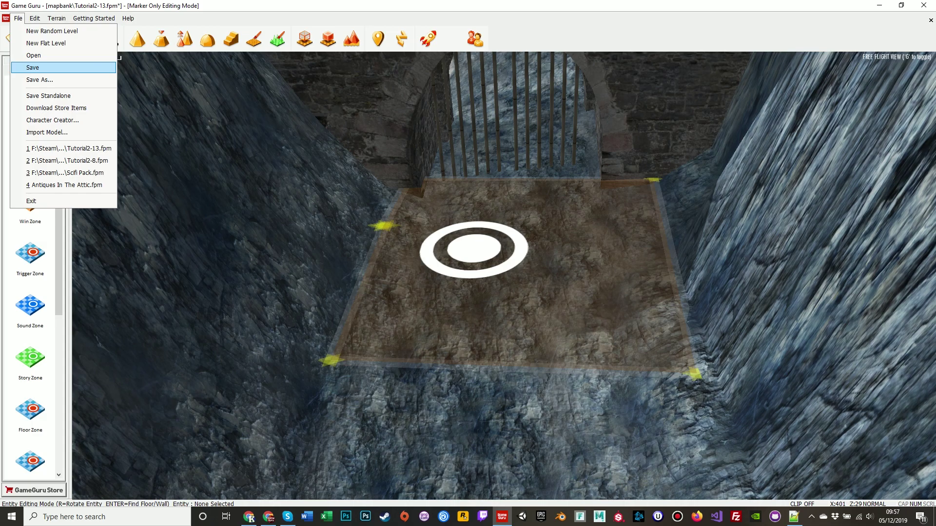
{"action": "key", "text": "Return"}
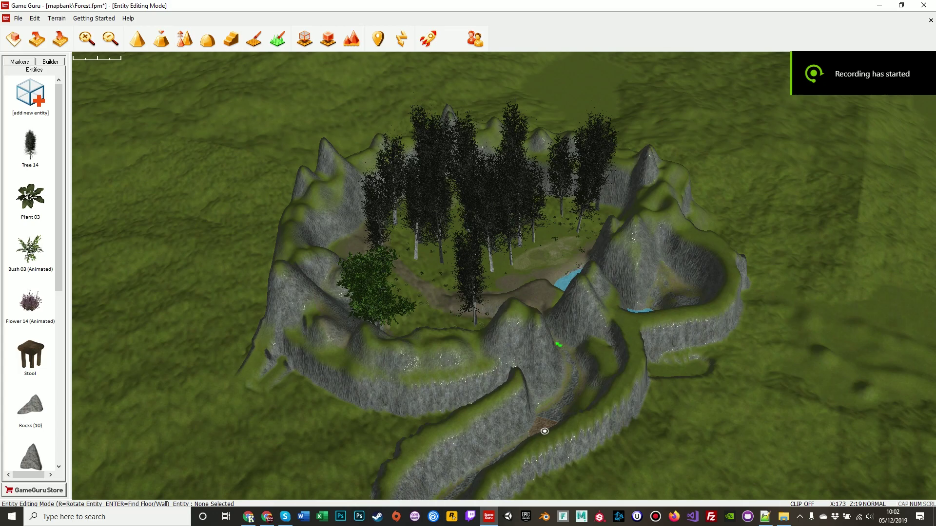
Examine the Forest level's canyon path, win zone, player start and the cliffs surrounding the woods.
{"action": "right_click_drag", "start_coordinate": [545, 431], "coordinate": [575, 444]}
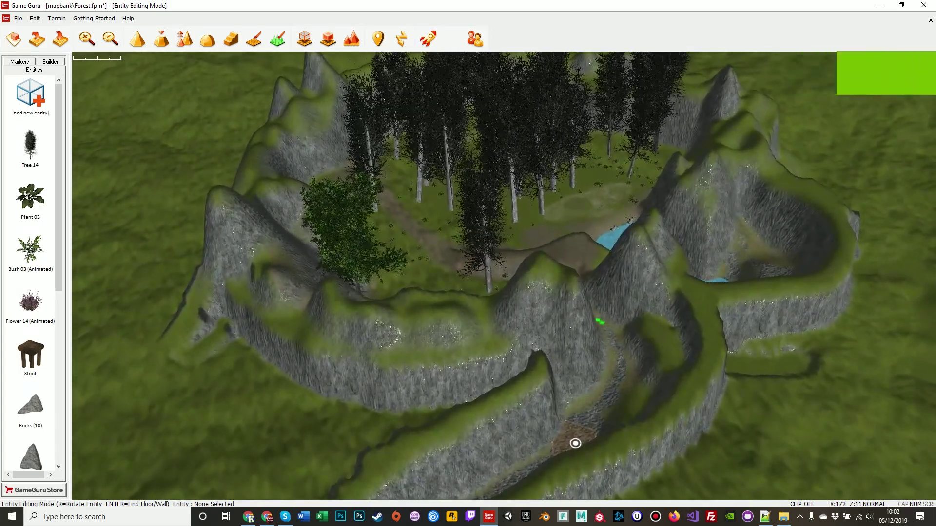
{"action": "key", "text": "g"}
{"action": "right_click_drag", "start_coordinate": [437, 445], "coordinate": [737, 425]}
{"action": "left_click", "coordinate": [736, 425]}
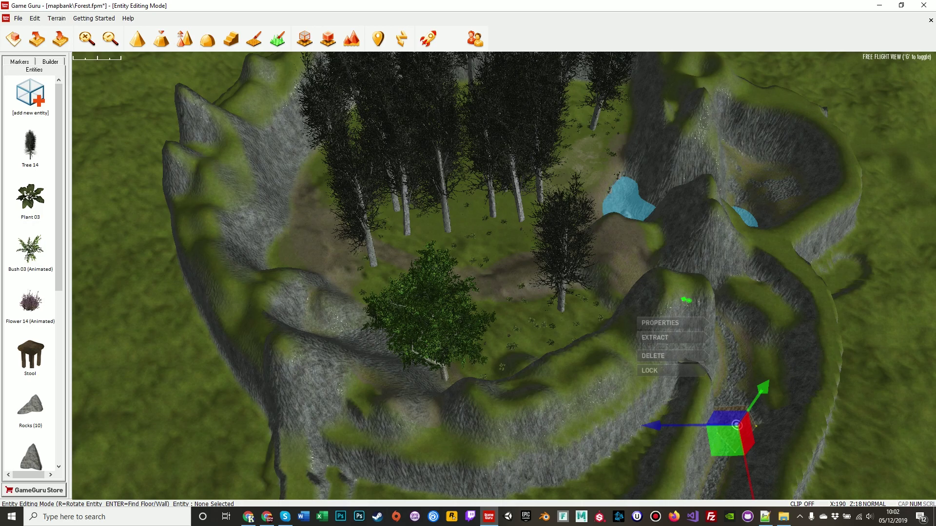
{"action": "right_click_drag", "start_coordinate": [502, 273], "coordinate": [585, 274]}
{"action": "right_click_drag", "start_coordinate": [422, 318], "coordinate": [644, 331]}
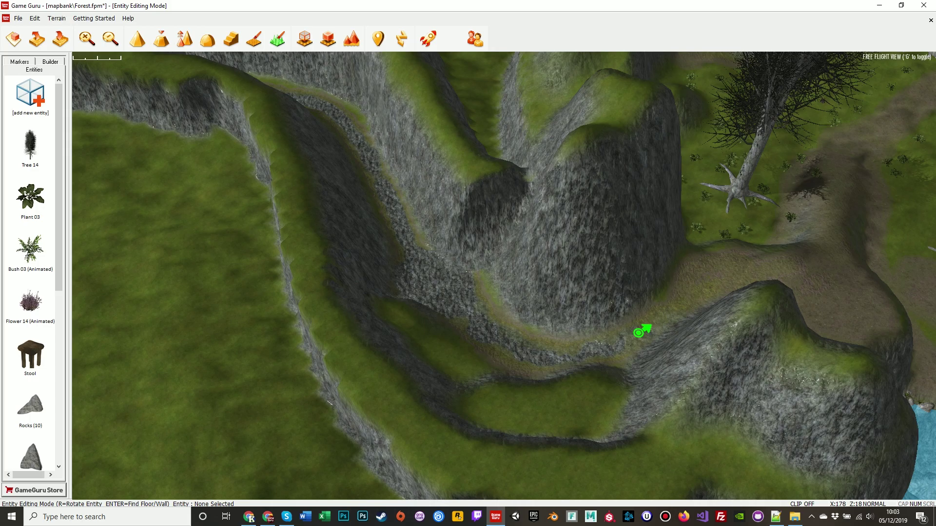
{"action": "scroll", "coordinate": [641, 331], "scroll_direction": "up", "scroll_amount": 6}
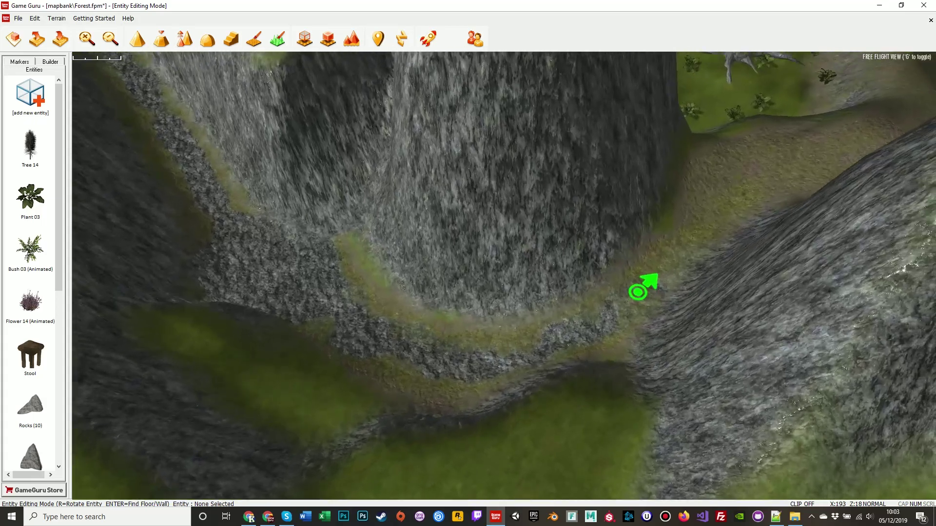
{"action": "right_click_drag", "start_coordinate": [638, 291], "coordinate": [810, 432]}
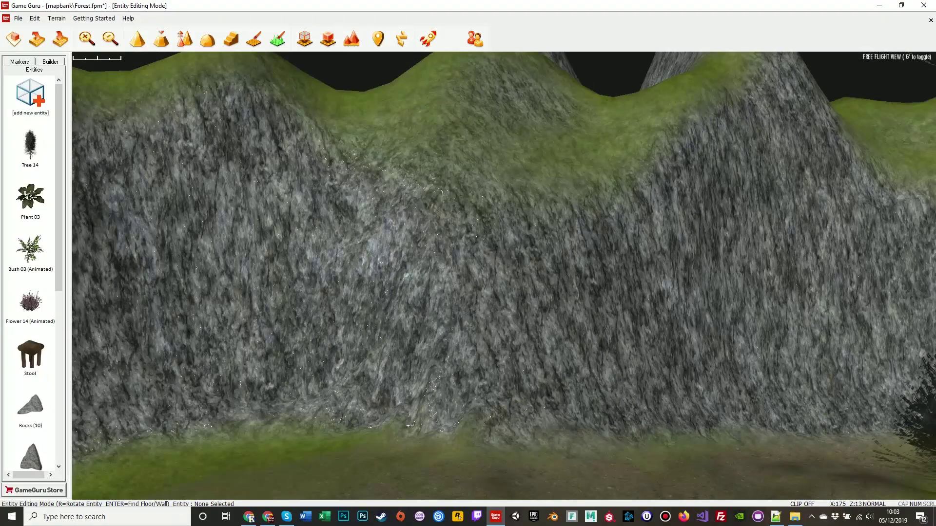
Delete all trees and plants in the southern half of the forest clearing, working in top-down view.
{"action": "key", "text": "g"}
{"action": "scroll", "coordinate": [503, 275], "scroll_direction": "down", "scroll_amount": 10}
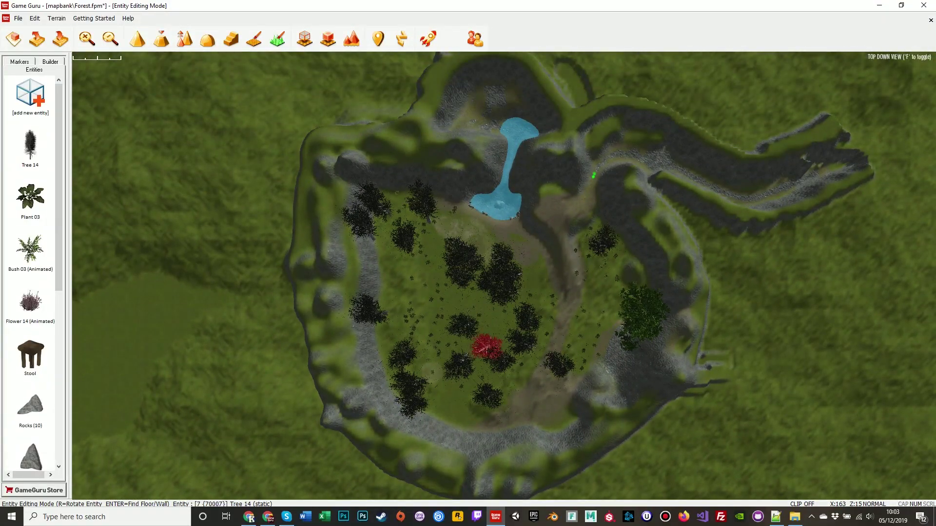
{"action": "key", "text": "Down"}
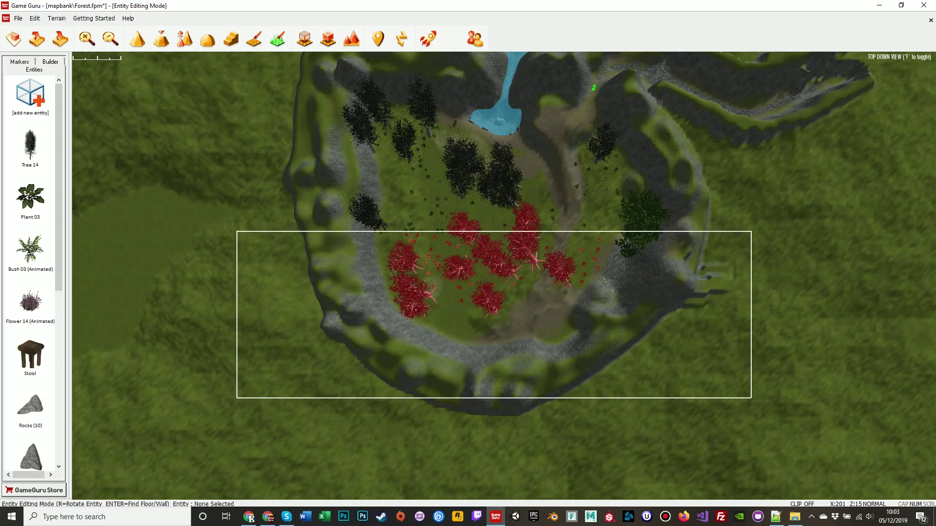
{"action": "left_click_drag", "start_coordinate": [237, 231], "coordinate": [752, 398]}
{"action": "key", "text": "Delete"}
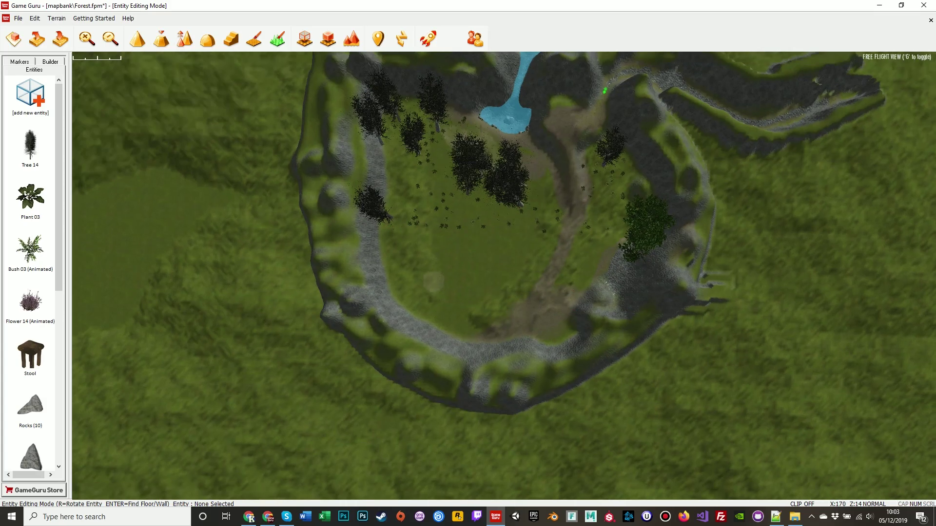
Delete the large green tree beside the cliff and the group of small plants beneath it.
{"action": "key", "text": "f"}
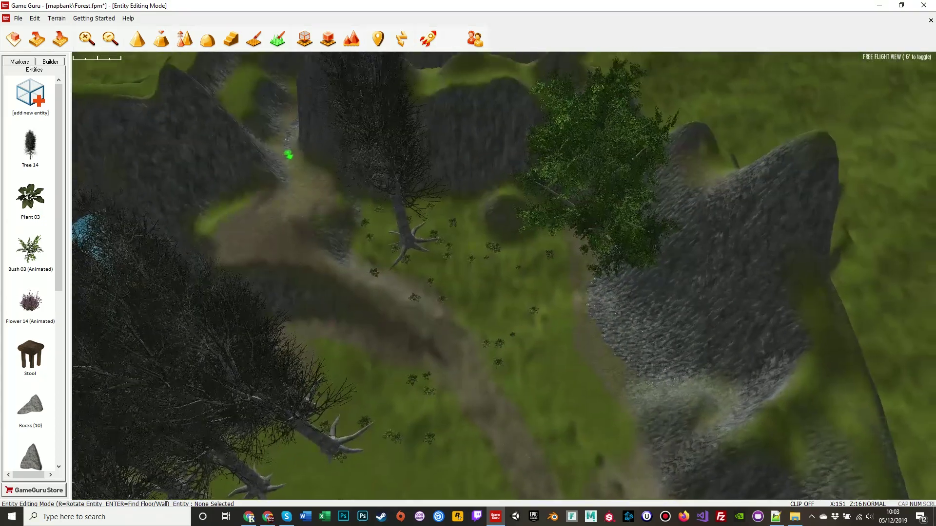
{"action": "left_click", "coordinate": [600, 161]}
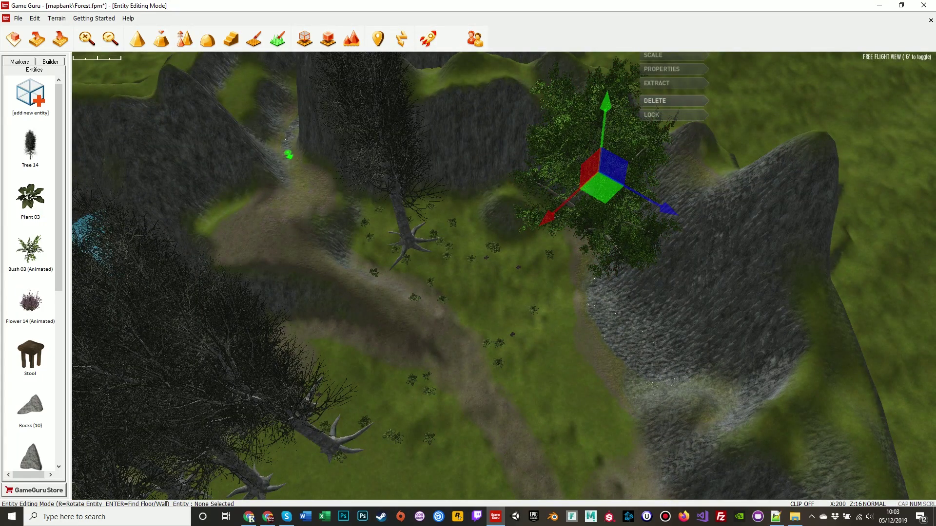
{"action": "left_click", "coordinate": [654, 100]}
{"action": "left_click_drag", "start_coordinate": [486, 401], "coordinate": [627, 236]}
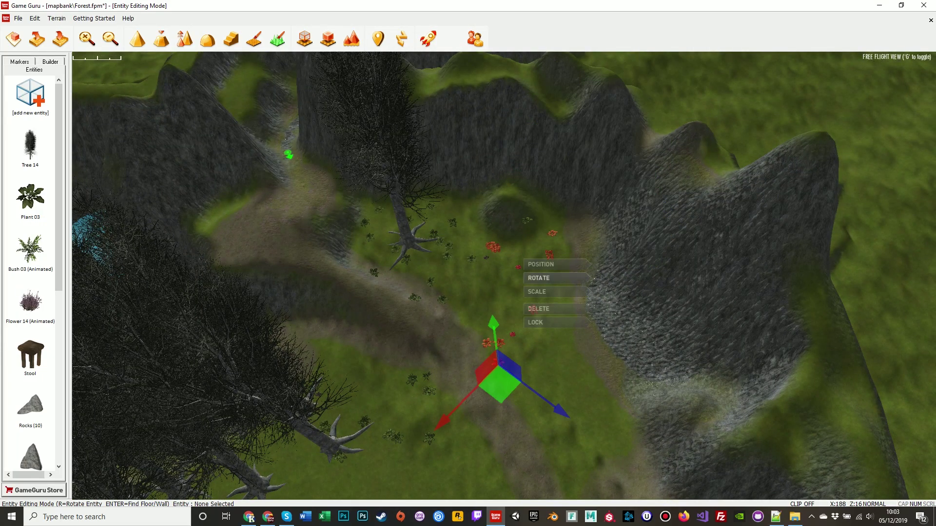
{"action": "left_click", "coordinate": [535, 309]}
{"action": "scroll", "coordinate": [504, 275], "scroll_direction": "down", "scroll_amount": 5}
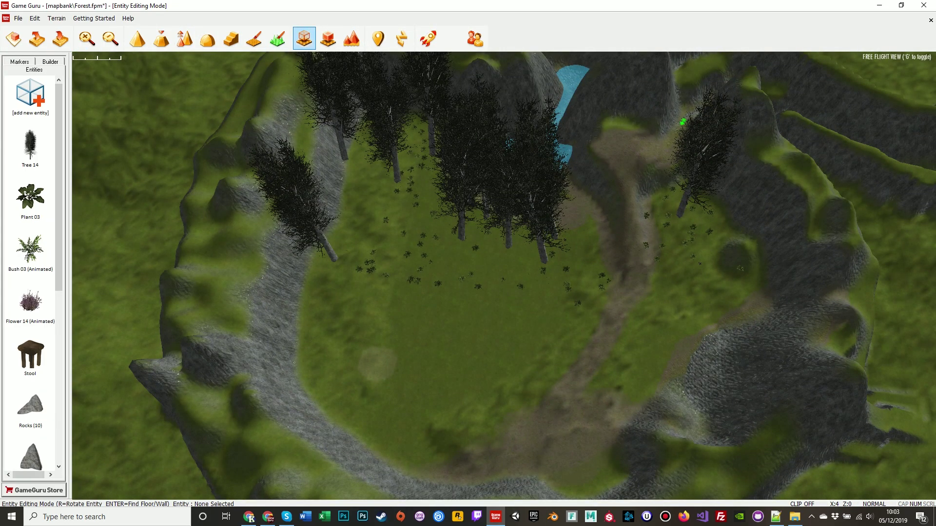
Sculpt a row of rocky peaks across the emptied southern part of the clearing, from one cliff to the other.
{"action": "left_click", "coordinate": [161, 38]}
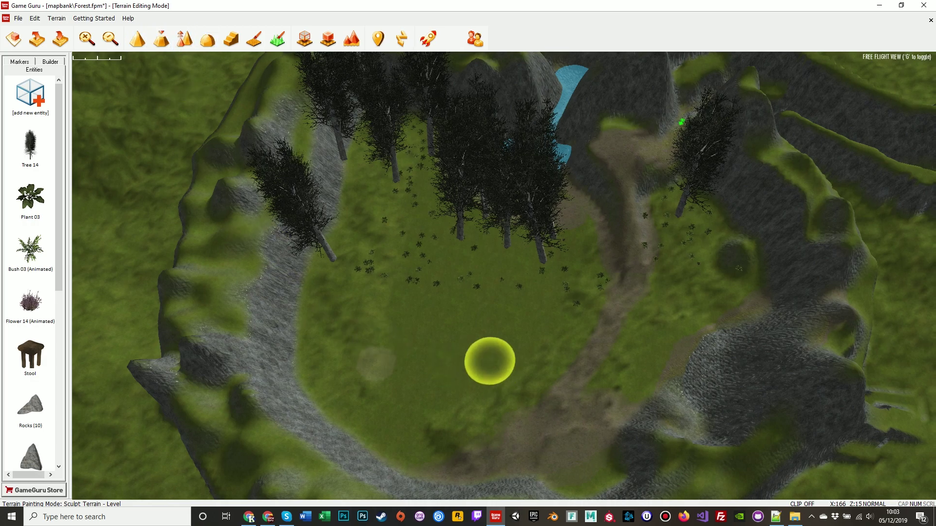
{"action": "key", "text": "d"}
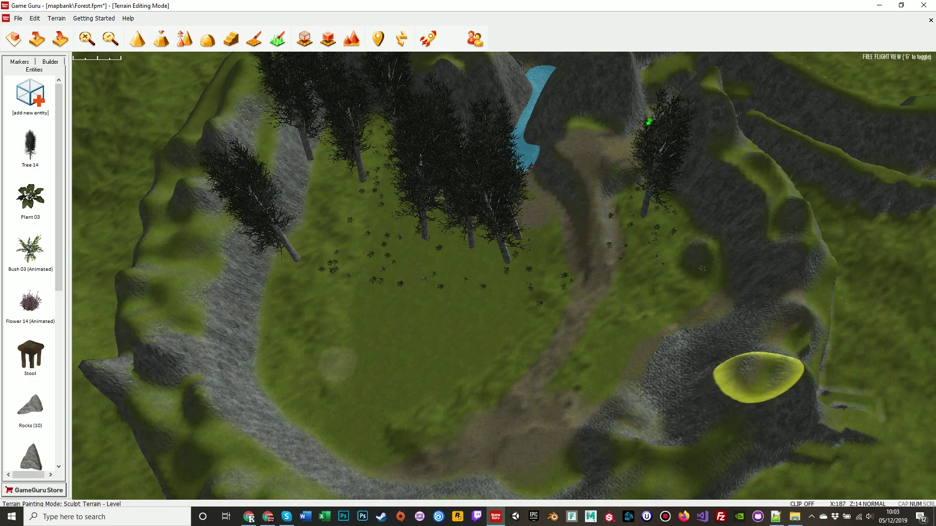
{"action": "mouse_move", "coordinate": [244, 330]}
{"action": "left_mouse_down"}
{"action": "mouse_move", "coordinate": [282, 348]}
{"action": "mouse_move", "coordinate": [330, 330]}
{"action": "mouse_move", "coordinate": [346, 341]}
{"action": "mouse_move", "coordinate": [436, 327]}
{"action": "mouse_move", "coordinate": [474, 343]}
{"action": "mouse_move", "coordinate": [519, 329]}
{"action": "mouse_move", "coordinate": [545, 362]}
{"action": "mouse_move", "coordinate": [587, 382]}
{"action": "mouse_move", "coordinate": [623, 372]}
{"action": "left_mouse_up"}
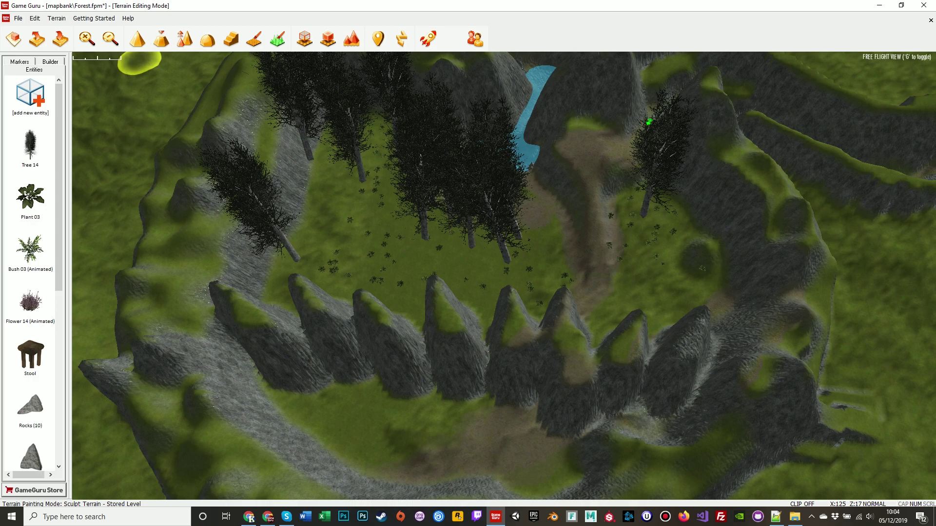
Widen the row of peaks across the southern clearing with extra rock masses behind it, using stored-level sculpting.
{"action": "left_click", "coordinate": [161, 38]}
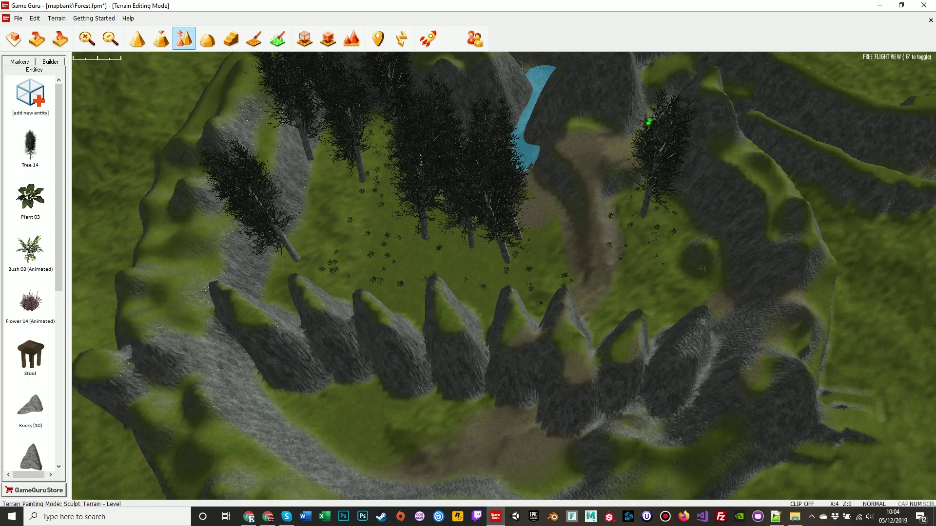
{"action": "left_click", "coordinate": [185, 38]}
{"action": "mouse_move", "coordinate": [322, 361]}
{"action": "left_mouse_down"}
{"action": "mouse_move", "coordinate": [385, 338]}
{"action": "mouse_move", "coordinate": [350, 285]}
{"action": "mouse_move", "coordinate": [330, 297]}
{"action": "mouse_move", "coordinate": [394, 334]}
{"action": "mouse_move", "coordinate": [396, 321]}
{"action": "mouse_move", "coordinate": [447, 393]}
{"action": "left_mouse_up"}
{"action": "key", "text": "g"}
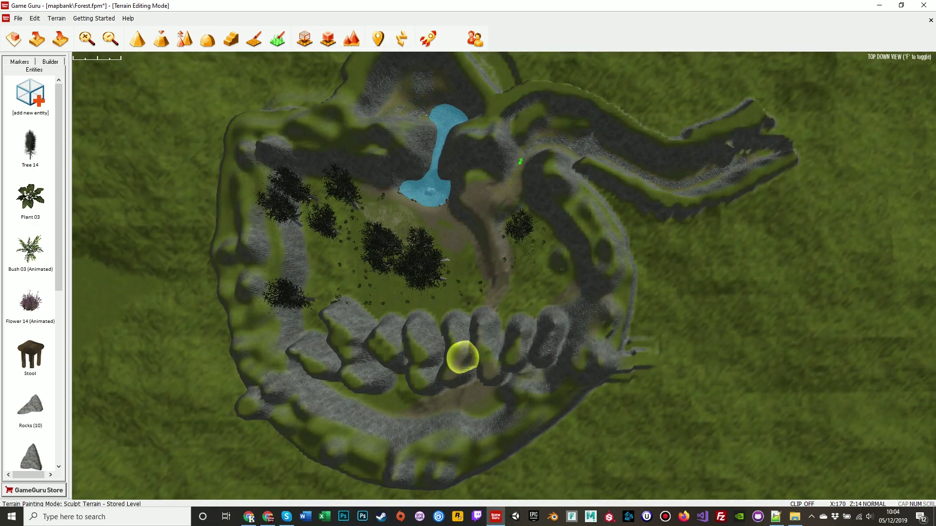
Sculpt a group of five tall rock spires on the open grass outside the cliff ring, using the stored level.
{"action": "key", "text": "Right"}
{"action": "key", "text": "f"}
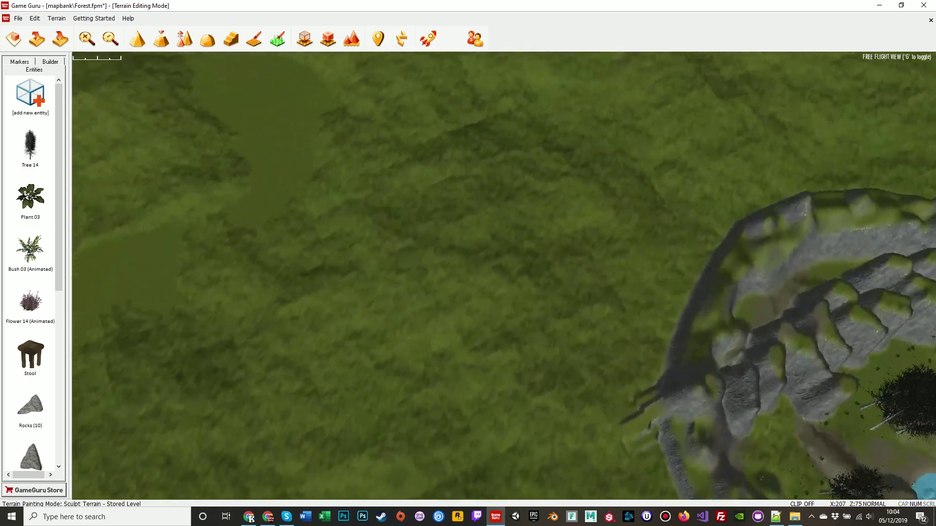
{"action": "scroll", "coordinate": [637, 418], "scroll_direction": "down", "scroll_amount": 3}
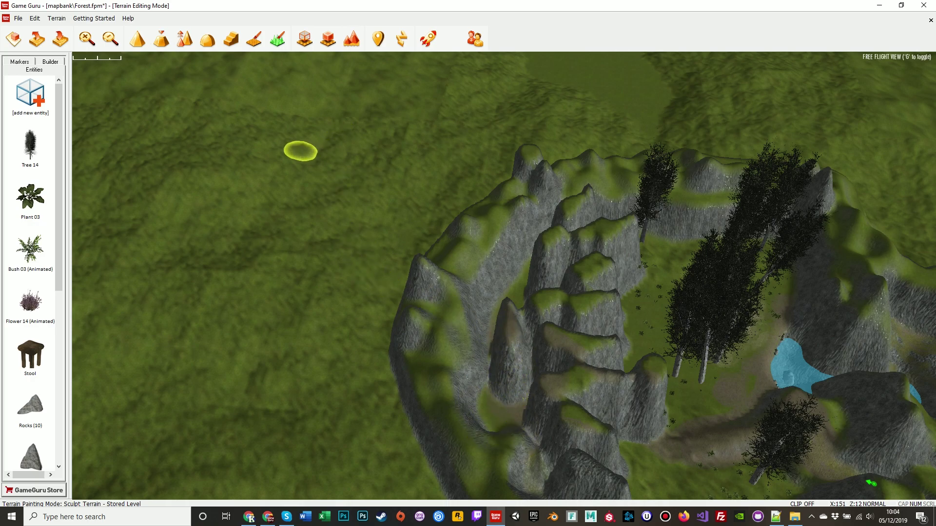
{"action": "left_click_drag", "start_coordinate": [300, 151], "coordinate": [300, 151]}
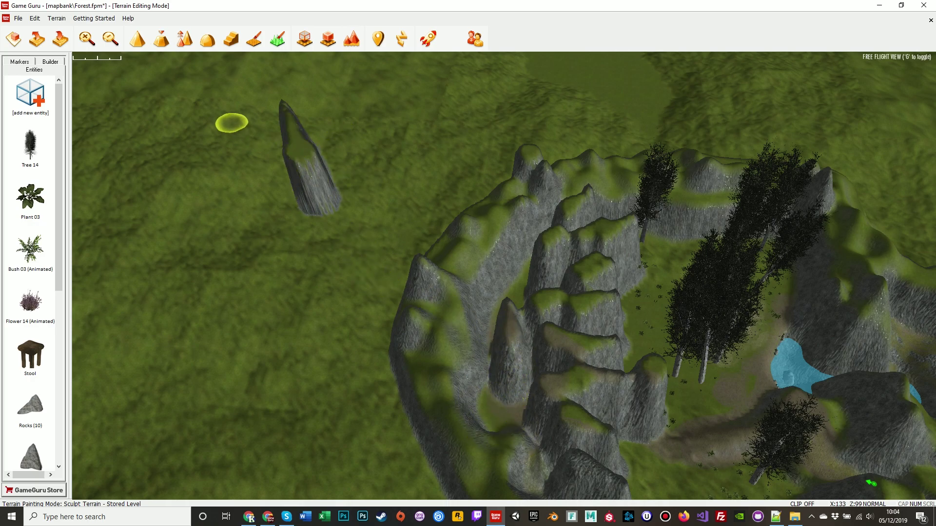
{"action": "left_click_drag", "start_coordinate": [232, 122], "coordinate": [241, 139]}
{"action": "left_click_drag", "start_coordinate": [178, 112], "coordinate": [126, 108]}
{"action": "left_click_drag", "start_coordinate": [338, 115], "coordinate": [342, 121]}
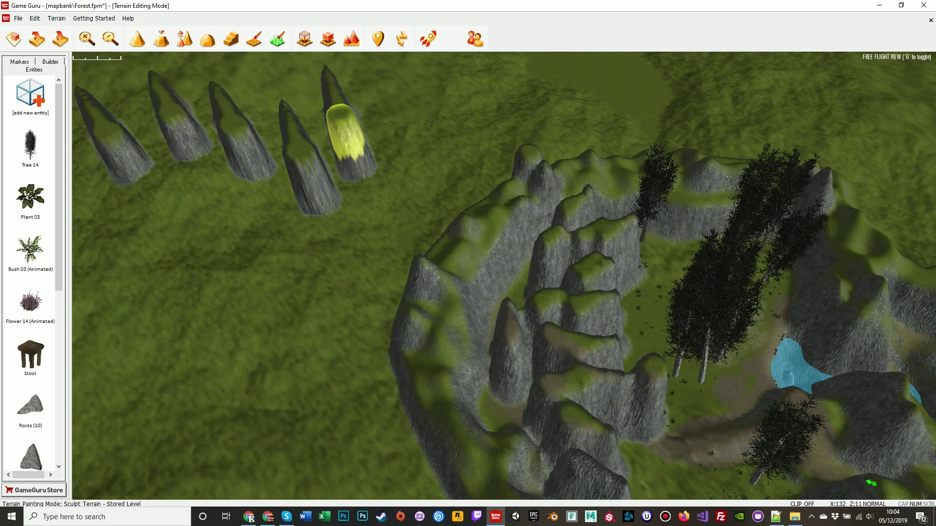
{"action": "key", "text": "g"}
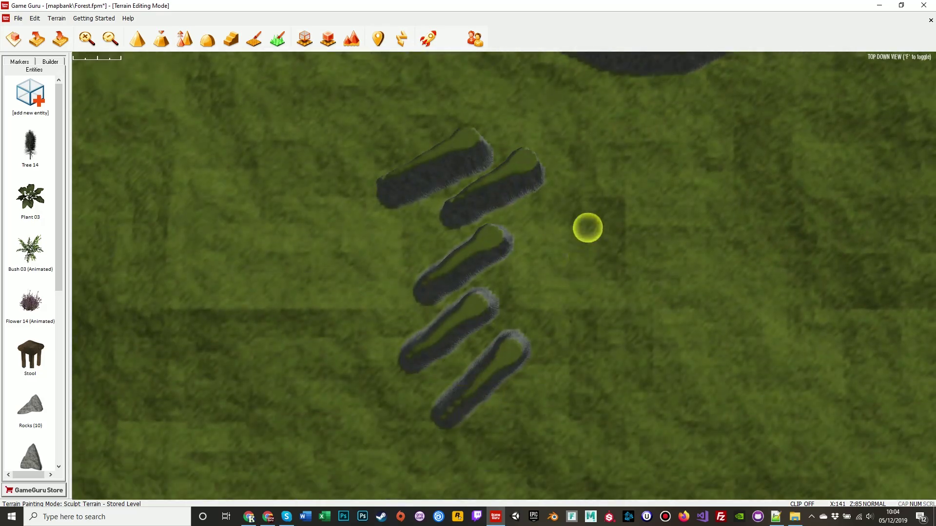
{"action": "left_click", "coordinate": [552, 287]}
Examine the level from ground height, from the player start past the new peaks and woods to the pool between the cliffs.
{"action": "key", "text": "f"}
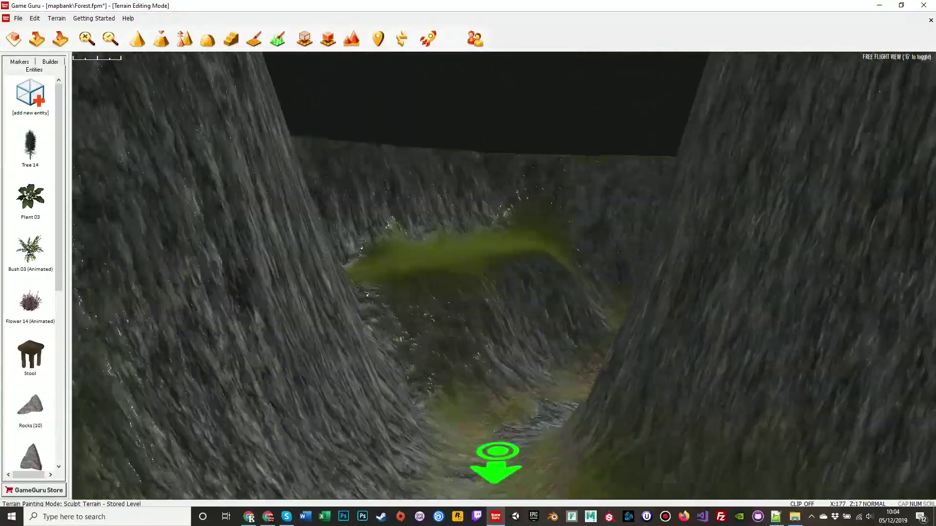
{"action": "key", "text": "w"}
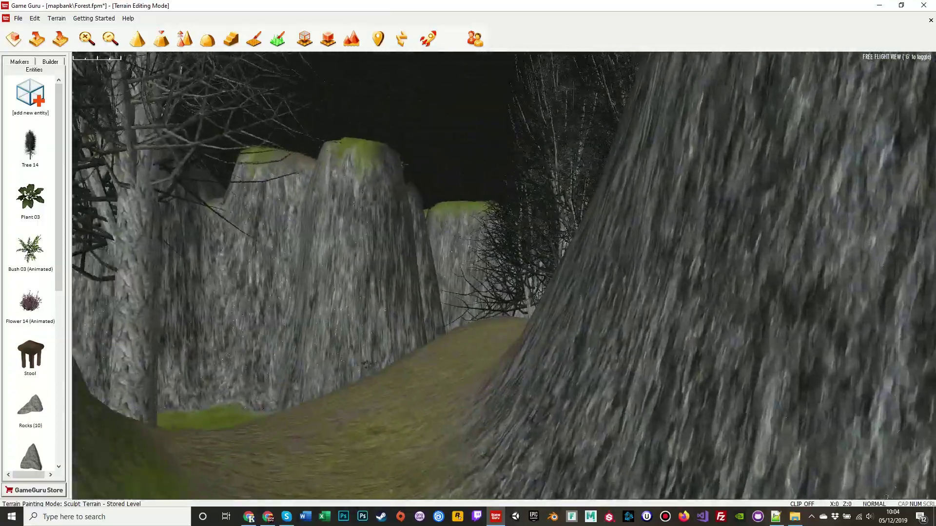
{"action": "key", "text": "w"}
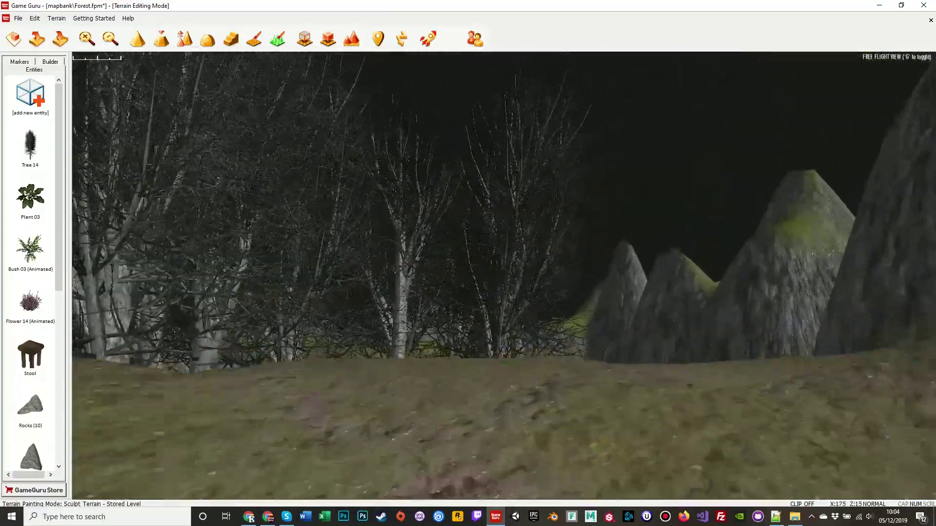
{"action": "key", "text": "w"}
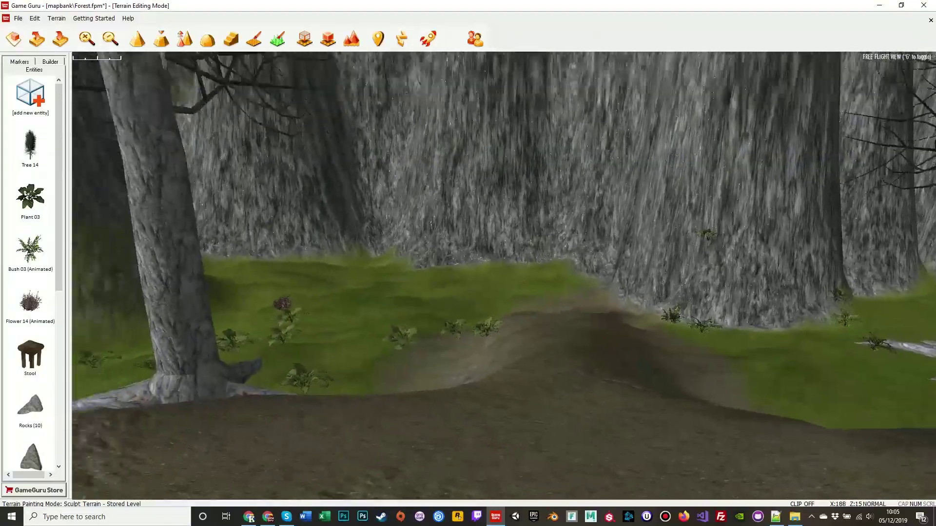
{"action": "key", "text": "w"}
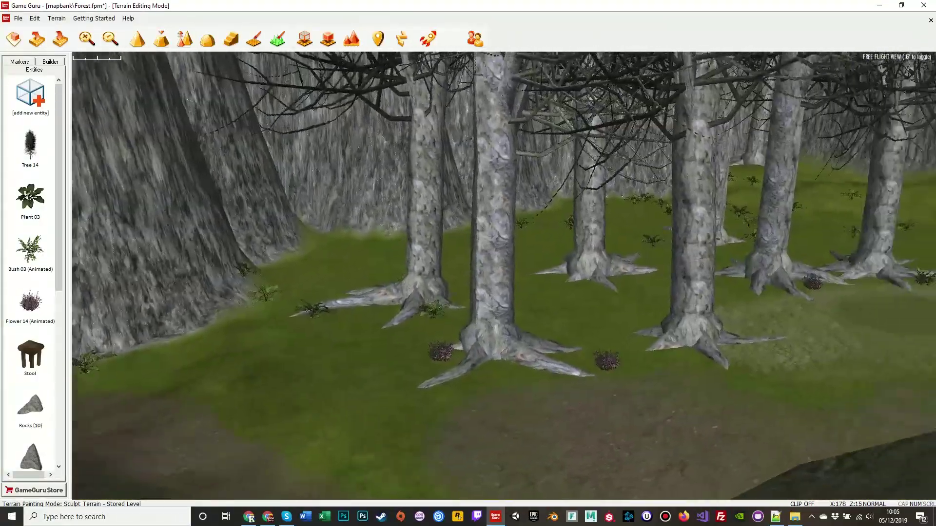
{"action": "key", "text": "w"}
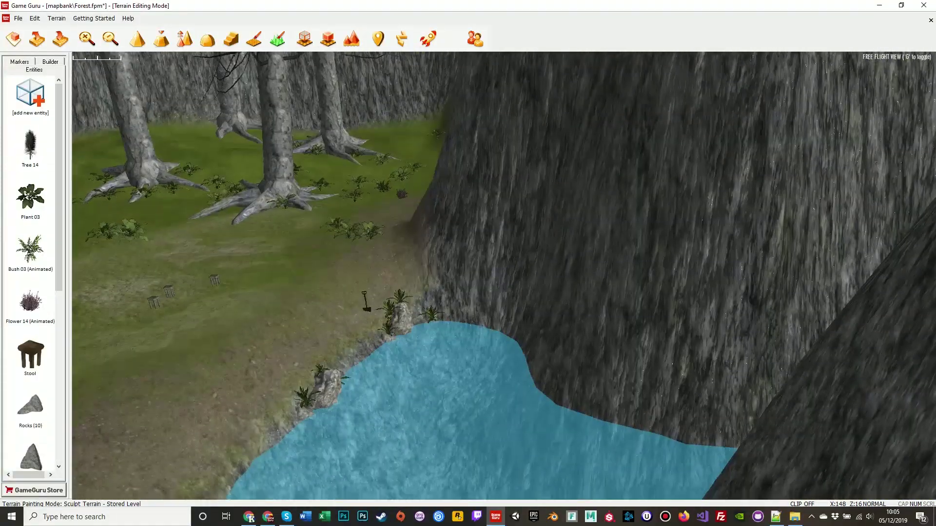
{"action": "key", "text": "w"}
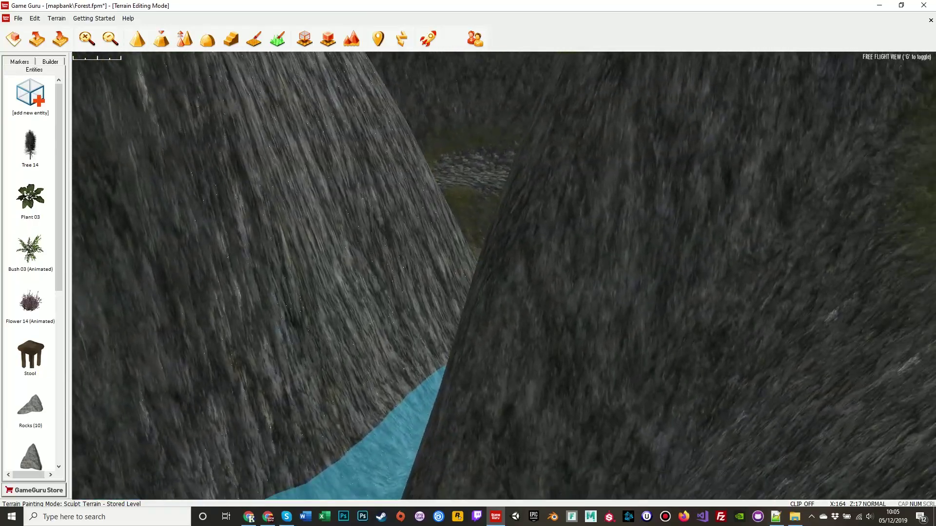
{"action": "key", "text": "w"}
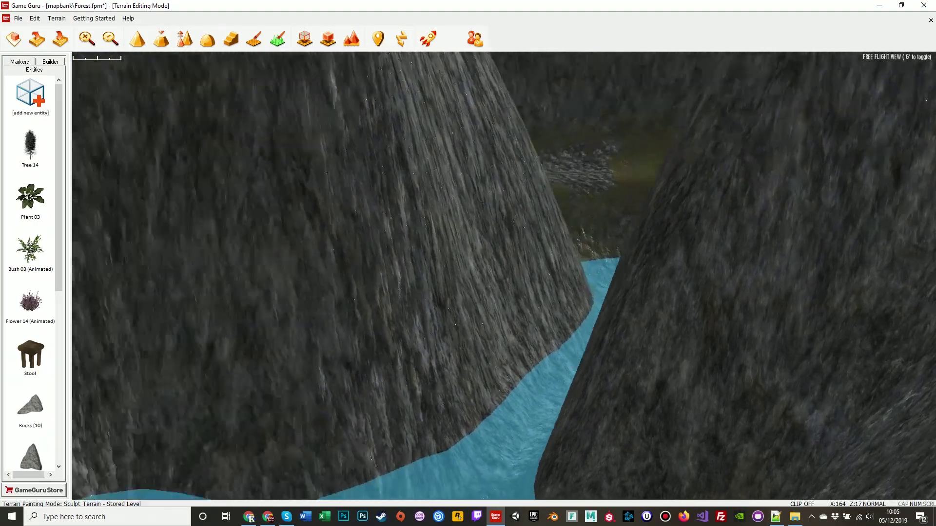
{"action": "key", "text": "w"}
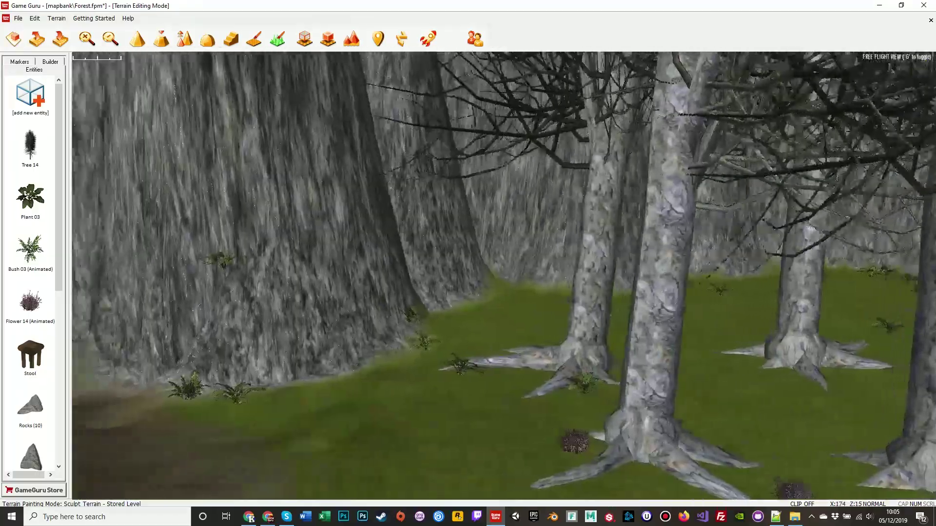
{"action": "key", "text": "w"}
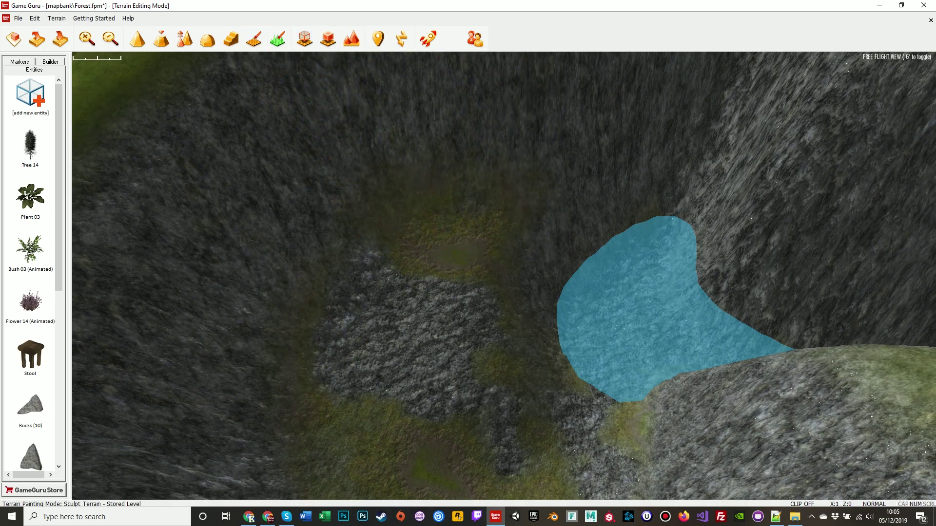
Level and blend the rocky floor of the enclosed hollow beside the pool.
{"action": "left_click", "coordinate": [161, 39]}
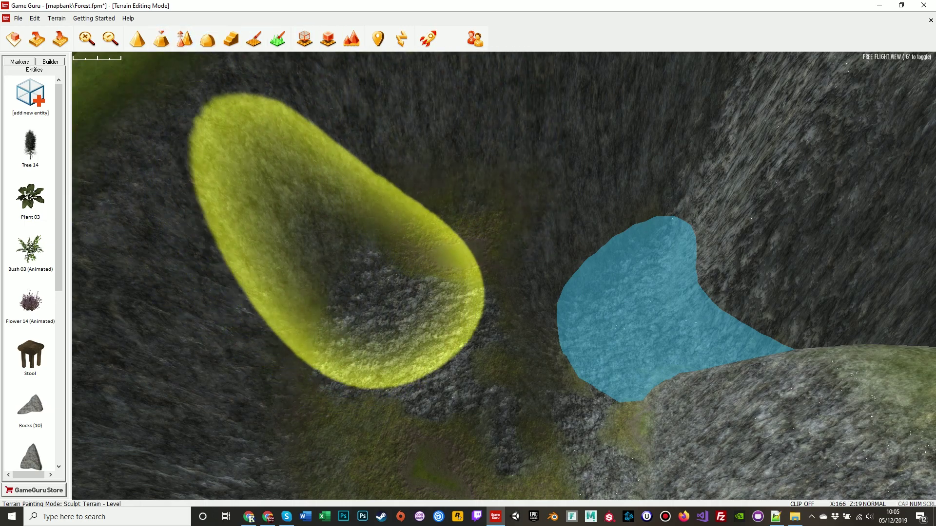
{"action": "scroll", "coordinate": [385, 290], "scroll_direction": "down", "scroll_amount": 8}
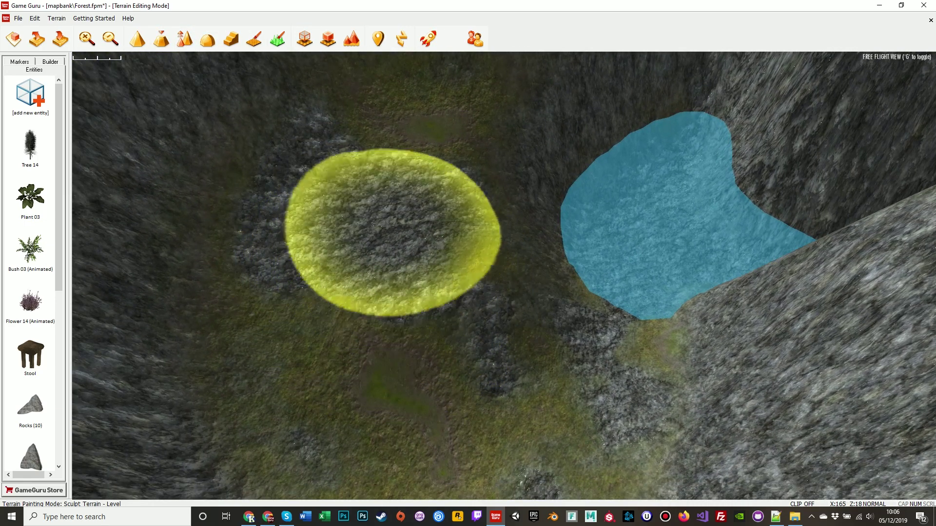
{"action": "mouse_move", "coordinate": [371, 171]}
{"action": "left_mouse_down"}
{"action": "mouse_move", "coordinate": [312, 221]}
{"action": "mouse_move", "coordinate": [415, 204]}
{"action": "mouse_move", "coordinate": [299, 152]}
{"action": "mouse_move", "coordinate": [397, 236]}
{"action": "mouse_move", "coordinate": [350, 154]}
{"action": "mouse_move", "coordinate": [344, 253]}
{"action": "left_mouse_up"}
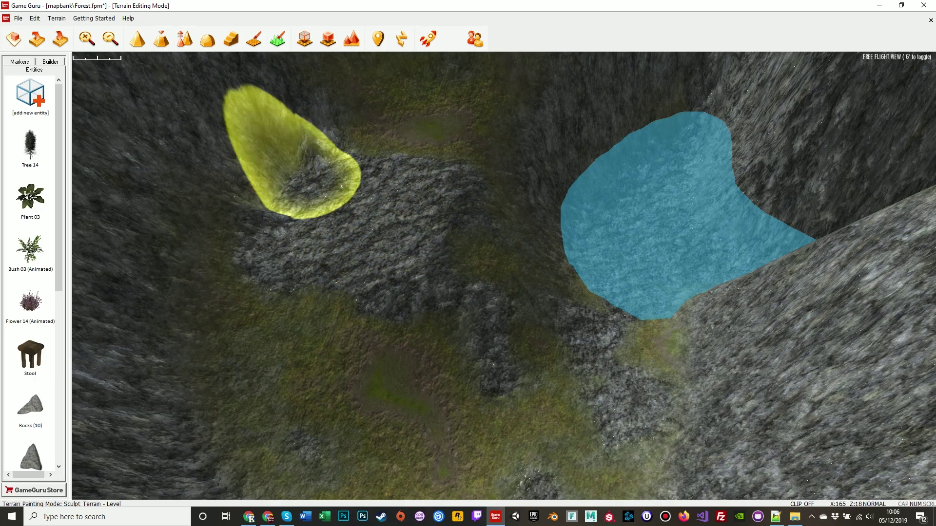
{"action": "left_click", "coordinate": [207, 38]}
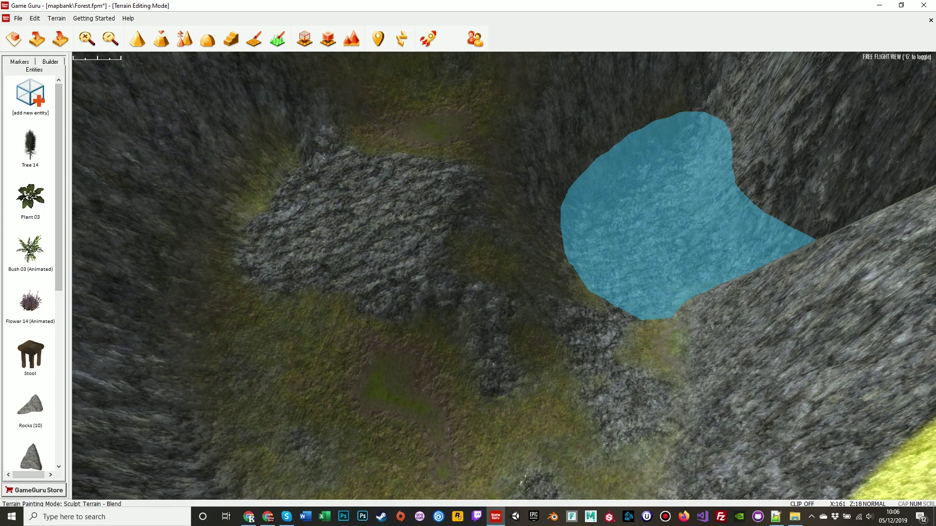
Add the roundwindow_simple entity from the Mega Pack 02 Scenery collection and place it flat on the levelled ground beside the pool.
{"action": "left_click", "coordinate": [30, 94]}
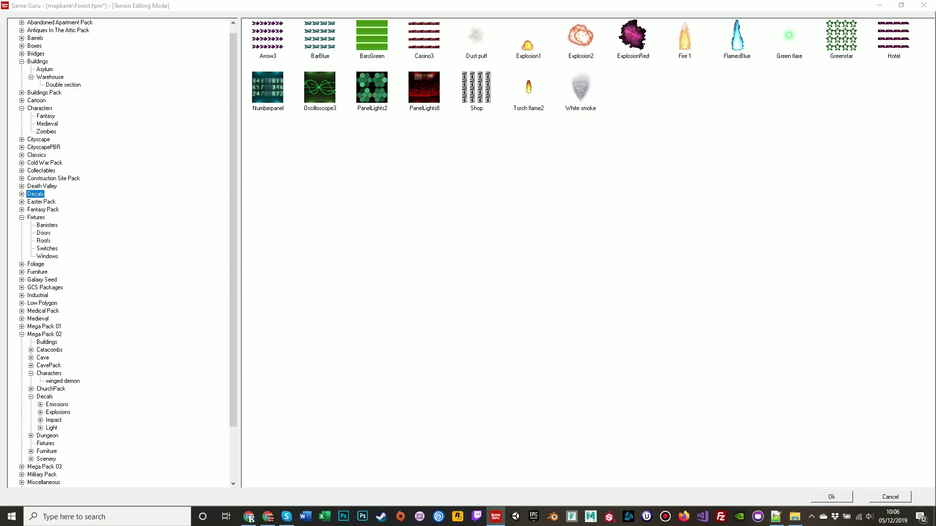
{"action": "left_click", "coordinate": [49, 365]}
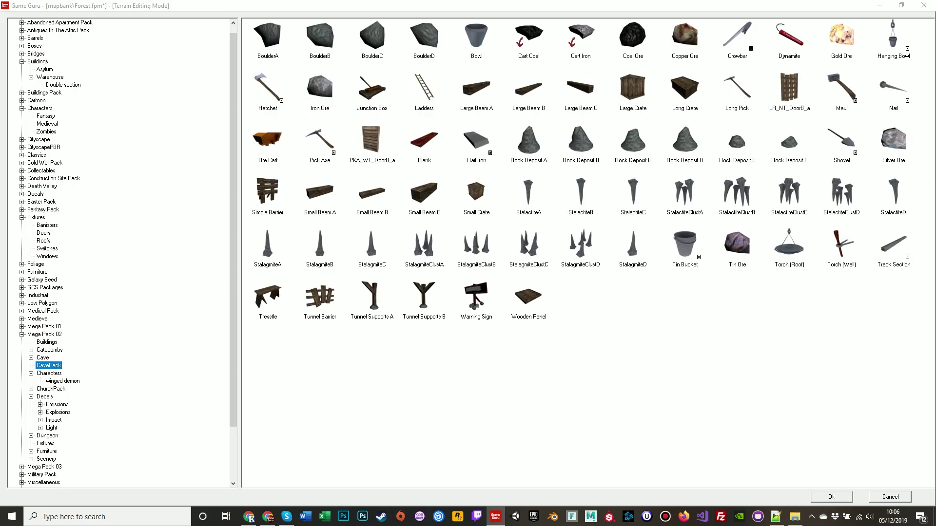
{"action": "left_click", "coordinate": [42, 357]}
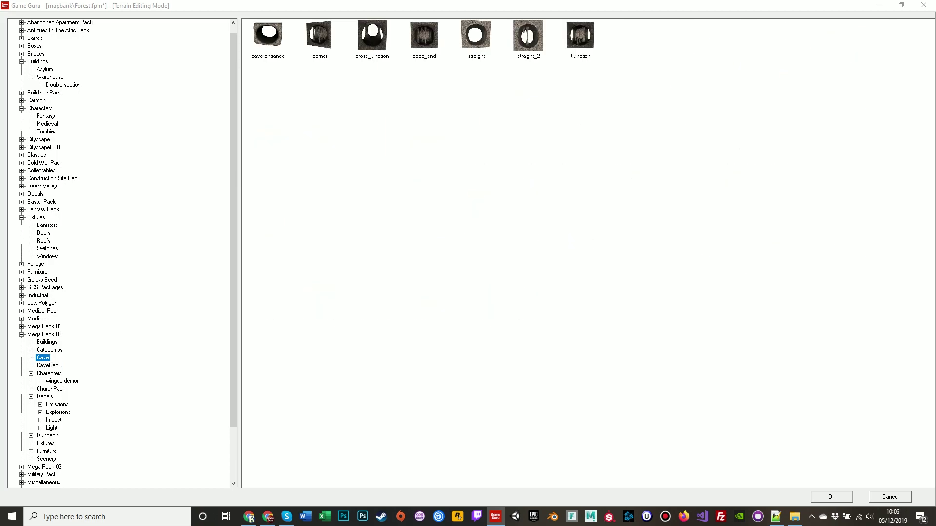
{"action": "left_click", "coordinate": [49, 350]}
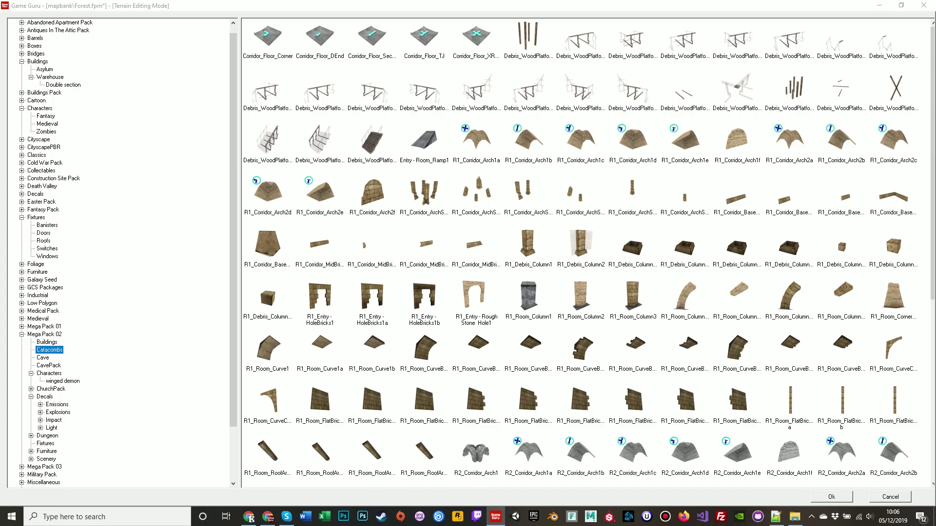
{"action": "left_click", "coordinate": [46, 459]}
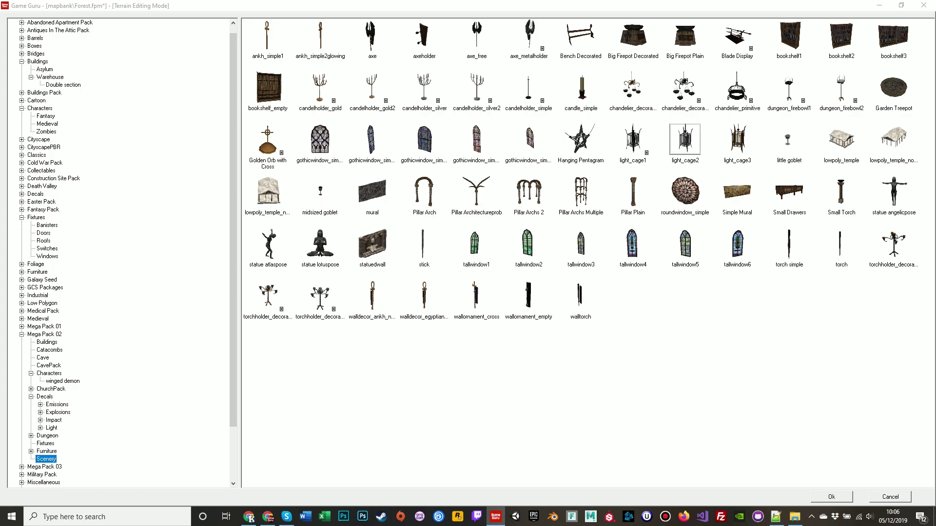
{"action": "double_click", "coordinate": [685, 191]}
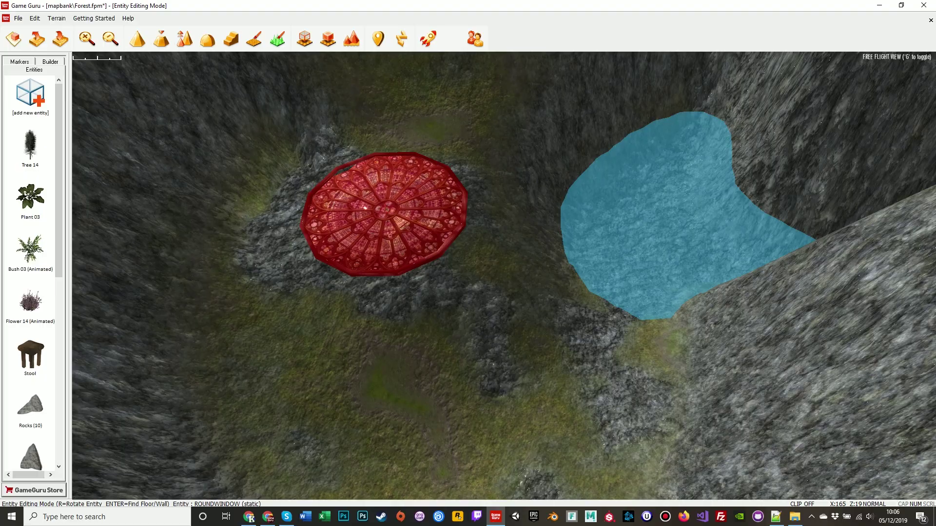
{"action": "left_click", "coordinate": [366, 208]}
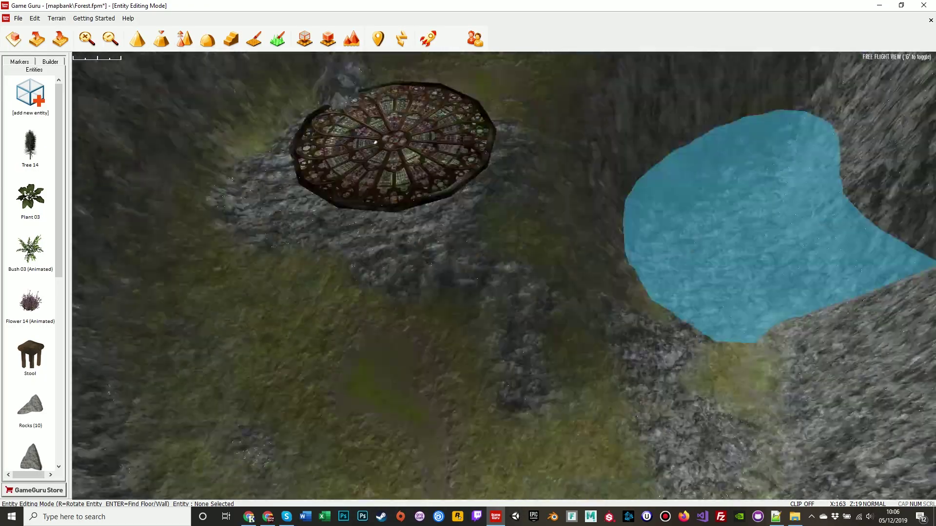
Level and blend the terrain around the round window so no rock overlaps its rim.
{"action": "scroll", "coordinate": [375, 142], "scroll_direction": "up", "scroll_amount": 10}
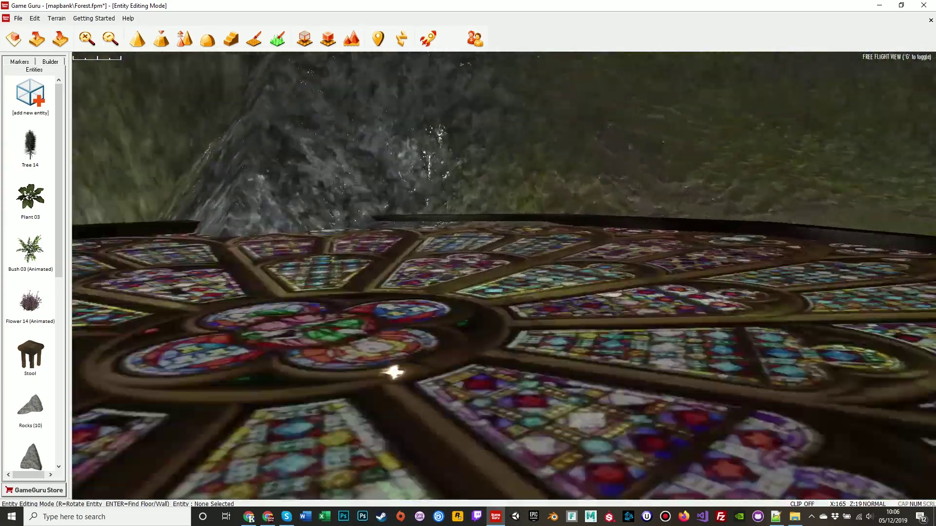
{"action": "scroll", "coordinate": [394, 373], "scroll_direction": "down", "scroll_amount": 10}
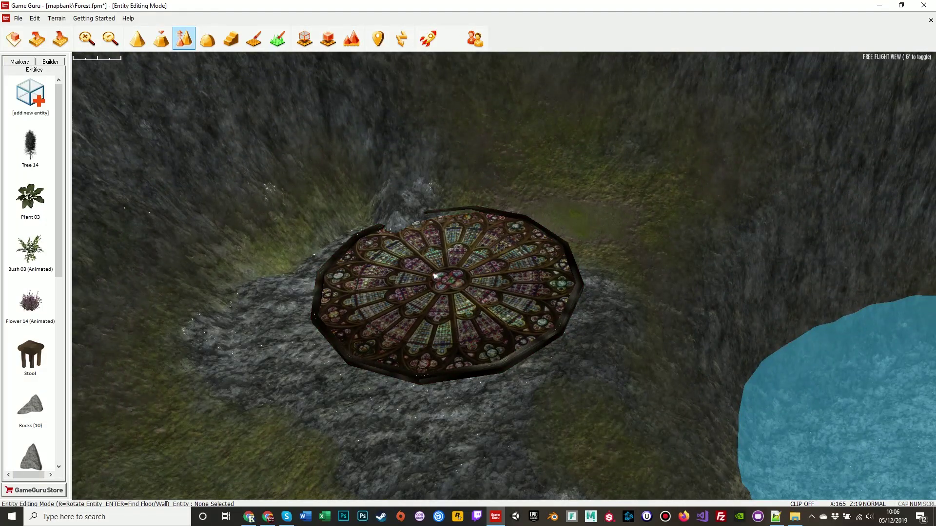
{"action": "left_click", "coordinate": [160, 38]}
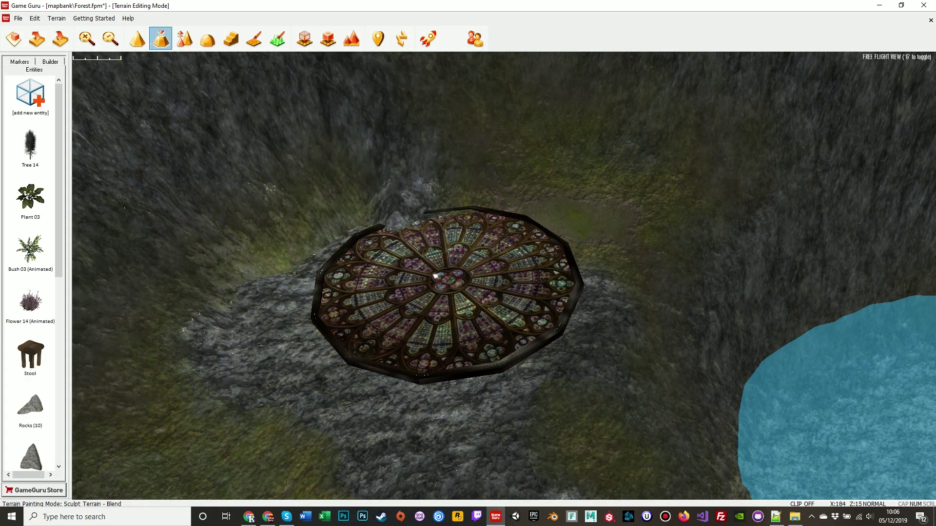
{"action": "key", "text": "3"}
{"action": "left_click_drag", "start_coordinate": [435, 276], "coordinate": [436, 281]}
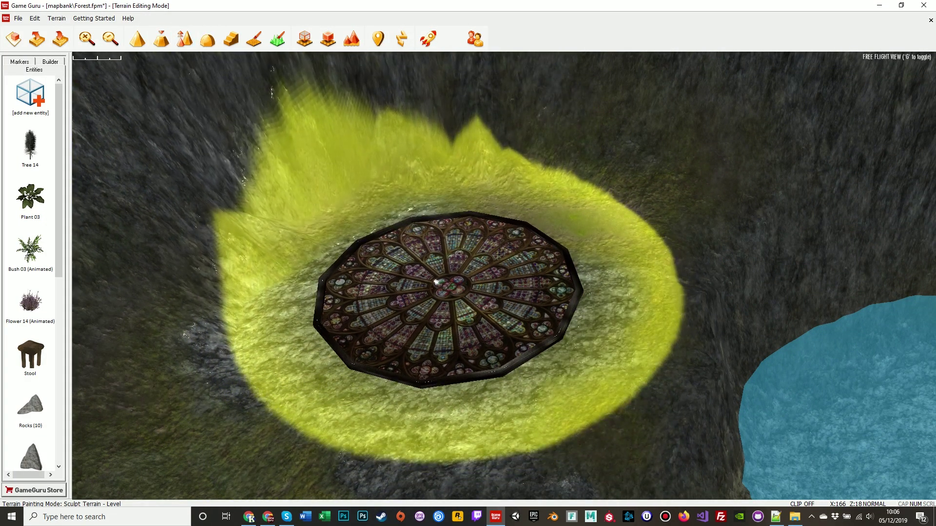
{"action": "key", "text": "4"}
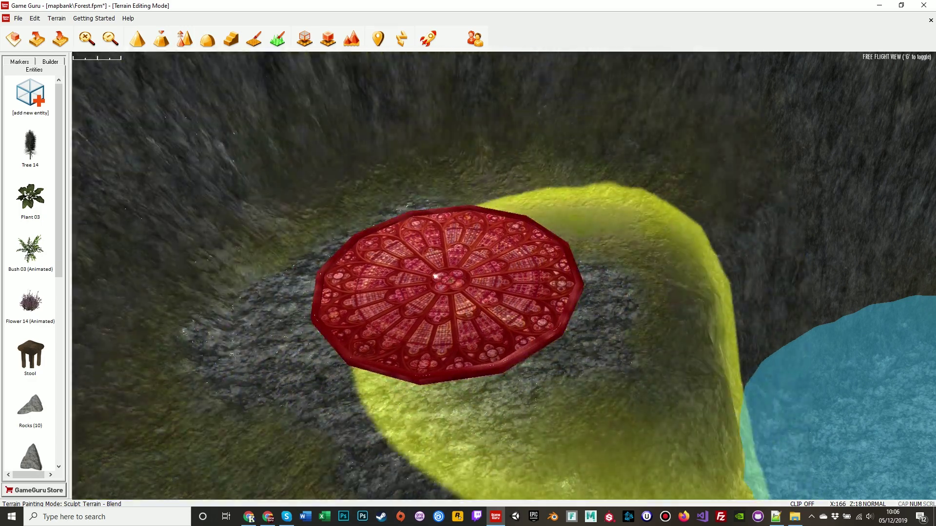
{"action": "key", "text": "s"}
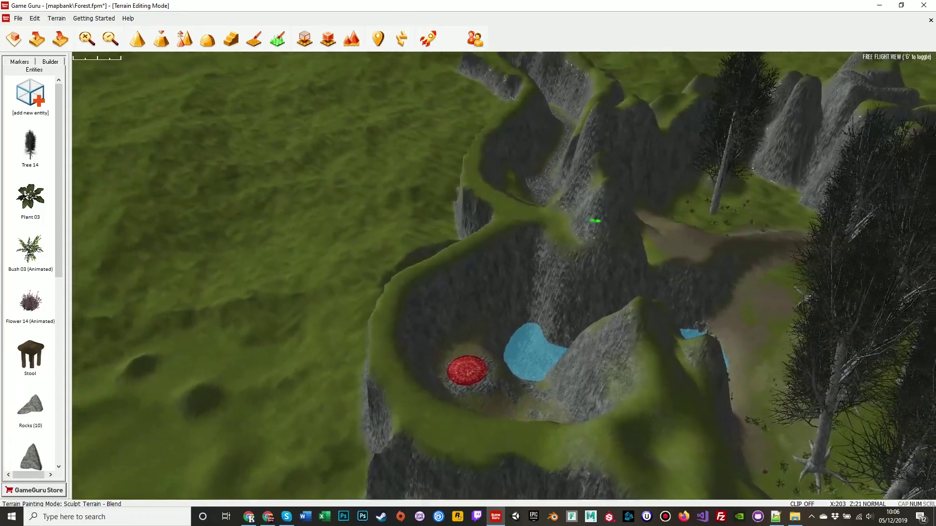
{"action": "key", "text": "w"}
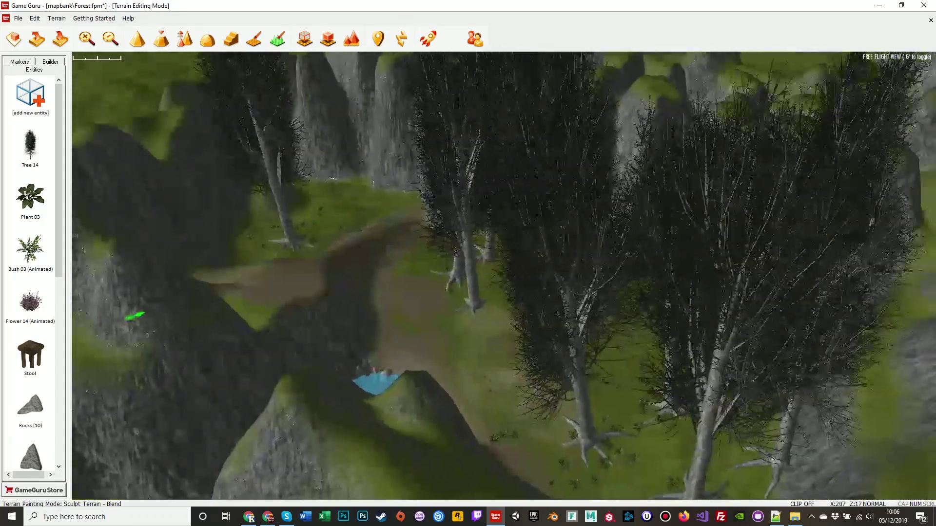
{"action": "key", "text": "s"}
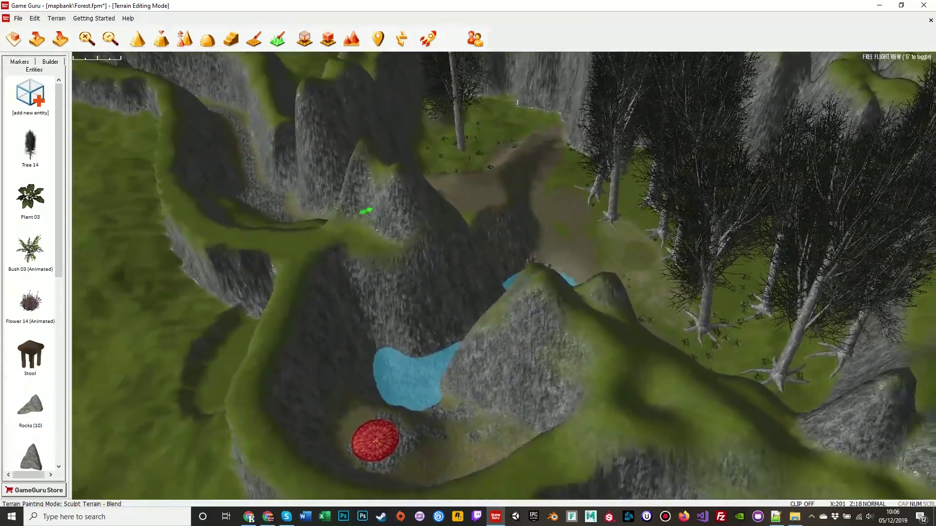
{"action": "key", "text": "s"}
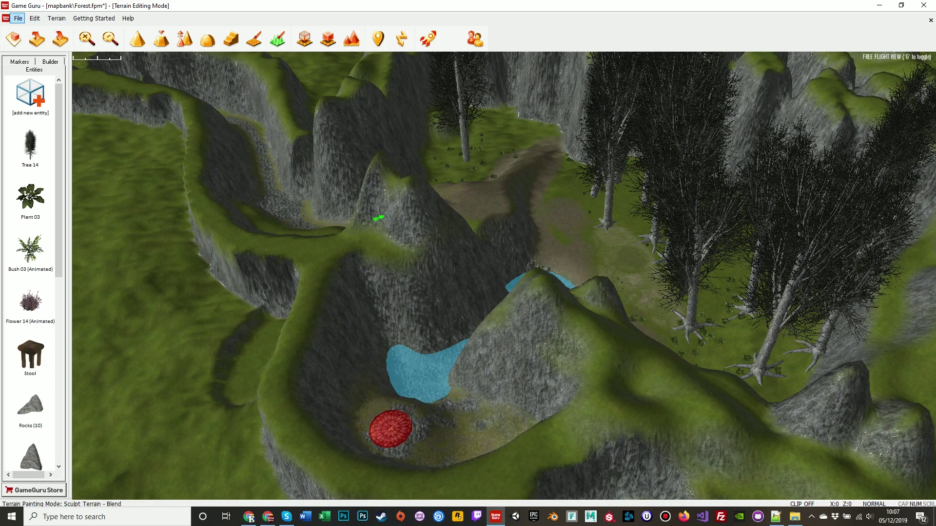
Save the level as a new file named Game_Forest in the mapbank folder.
{"action": "left_click", "coordinate": [18, 18]}
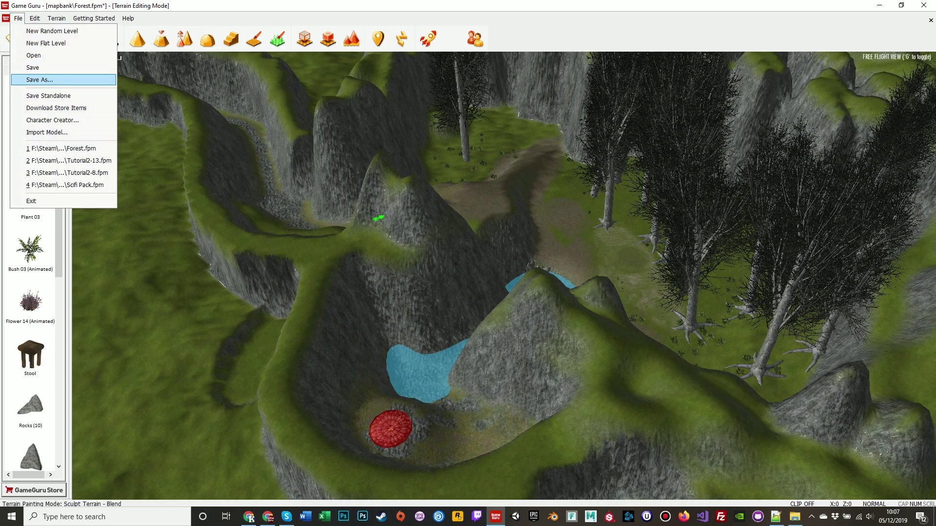
{"action": "left_click", "coordinate": [39, 80]}
{"action": "type", "text": "Game_"}
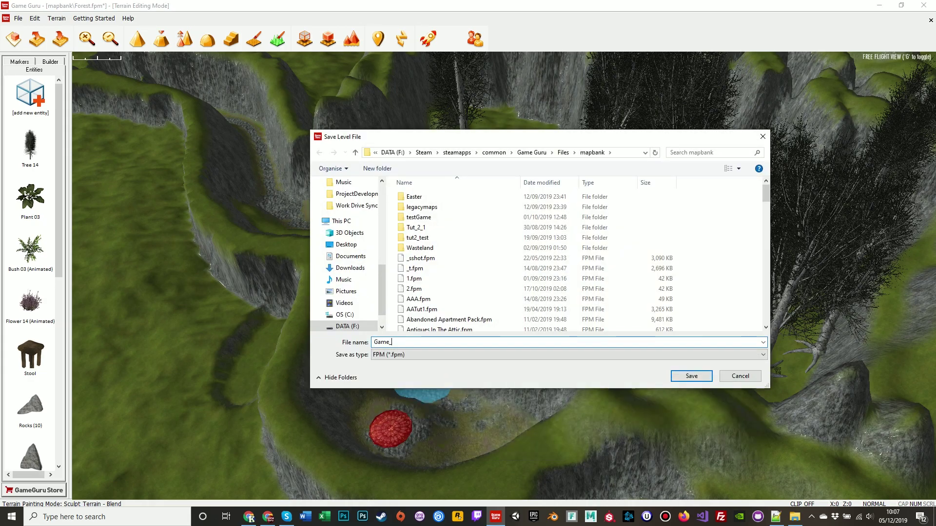
{"action": "type", "text": "Forest"}
{"action": "key", "text": "Return"}
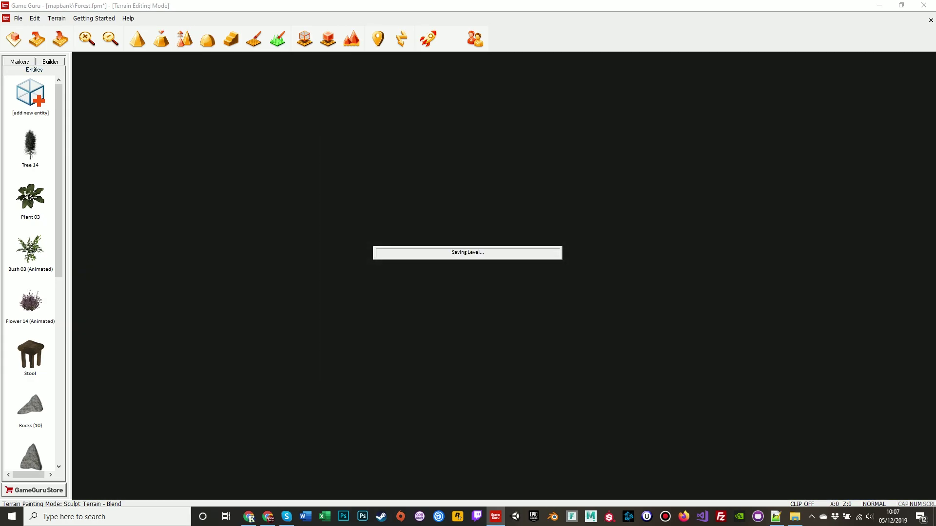